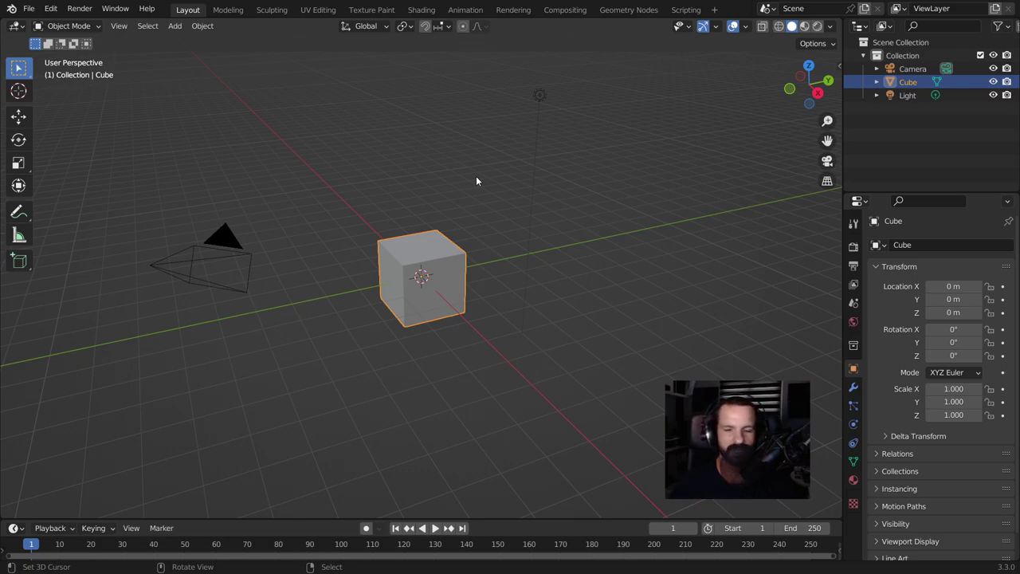
# Scale the whole cube up uniformly to 2.598 from a top view
pyautogui.scroll(-2, 426, 279)
pyautogui.moveTo(426, 279)
pyautogui.mouseDown(button='middle')
pyautogui.moveTo(468, 289)
pyautogui.moveTo(450, 301)
pyautogui.mouseUp(button='middle')
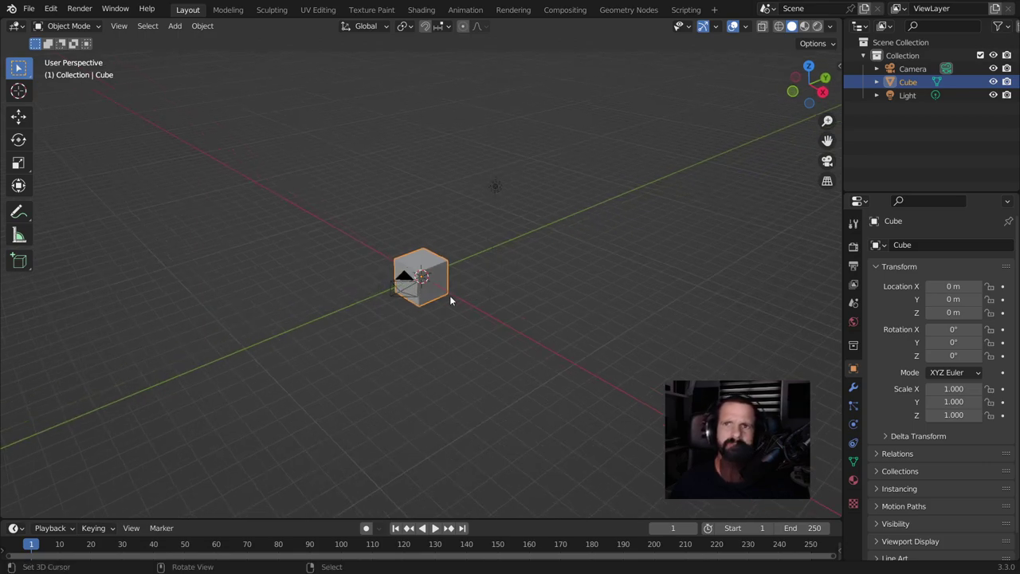
pyautogui.scroll(1, 502, 252)
pyautogui.scroll(4, 502, 252)
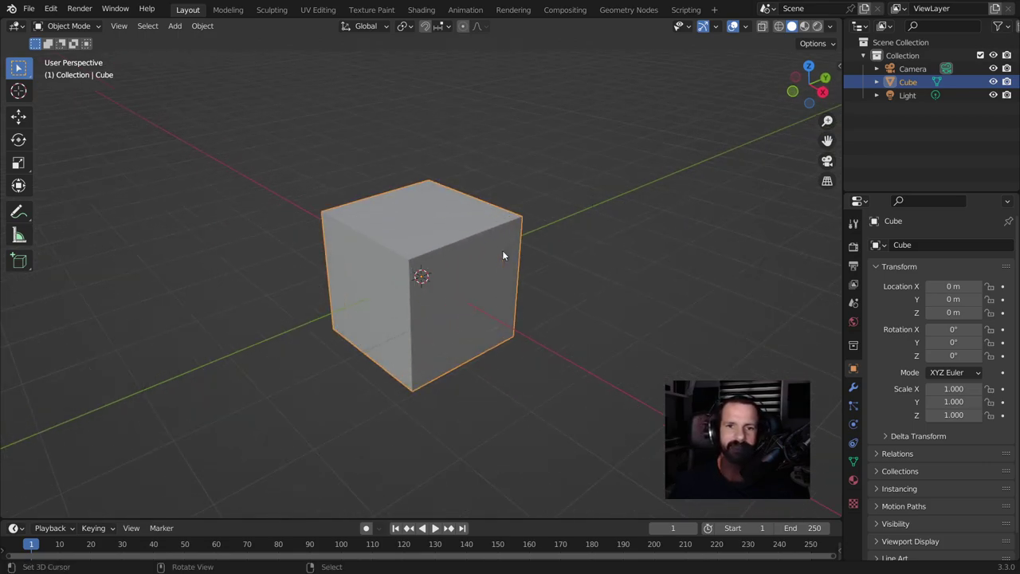
pyautogui.press('KP_7')
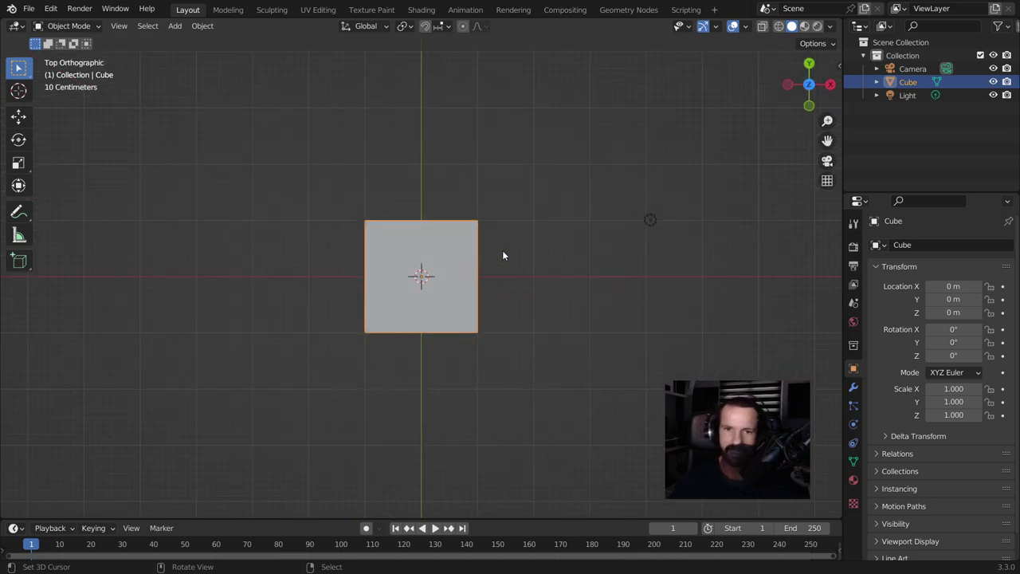
pyautogui.press('s')
pyautogui.click(723, 318)
pyautogui.scroll(-2, 723, 319)
# Stretch the cube along X to 5.460
pyautogui.press('s')
pyautogui.press('x')
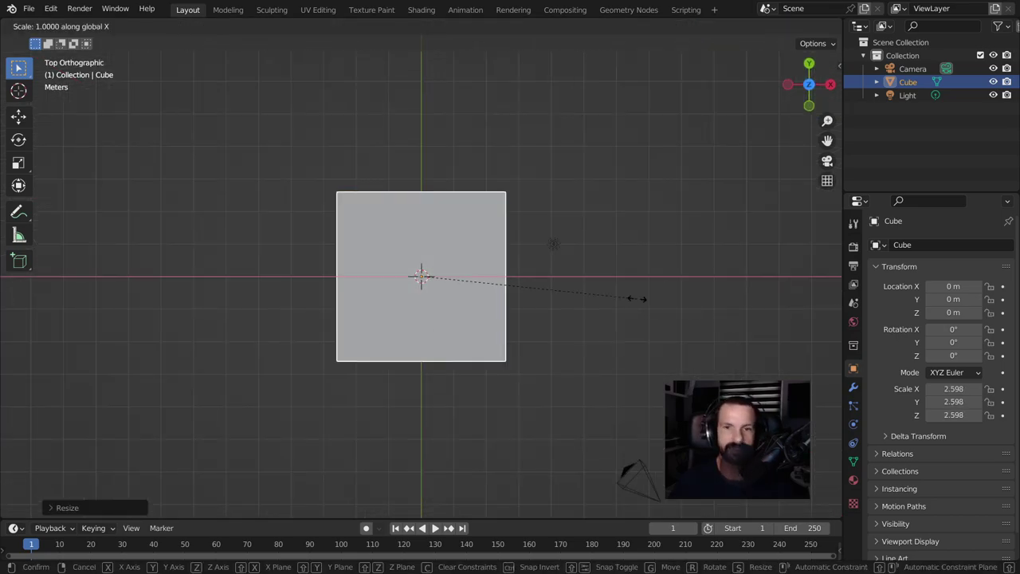
pyautogui.click(38, 311)
pyautogui.moveTo(38, 310)
pyautogui.mouseDown(button='middle')
pyautogui.moveTo(335, 252)
pyautogui.moveTo(427, 280)
pyautogui.moveTo(330, 159)
pyautogui.mouseUp(button='middle')
# Flatten the box along Z to a height of 0.852
pyautogui.press('s')
pyautogui.press('z')
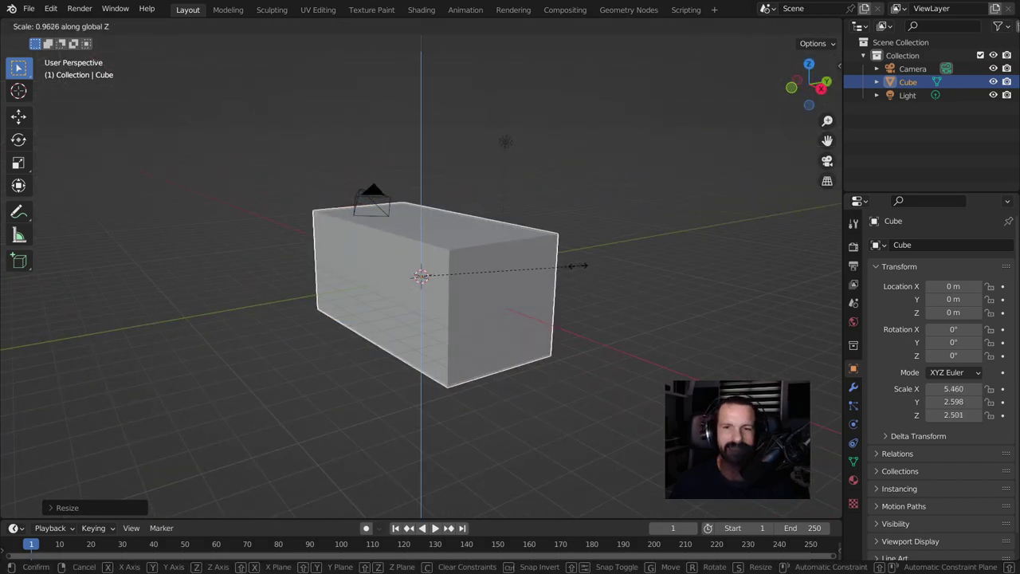
pyautogui.click(474, 295)
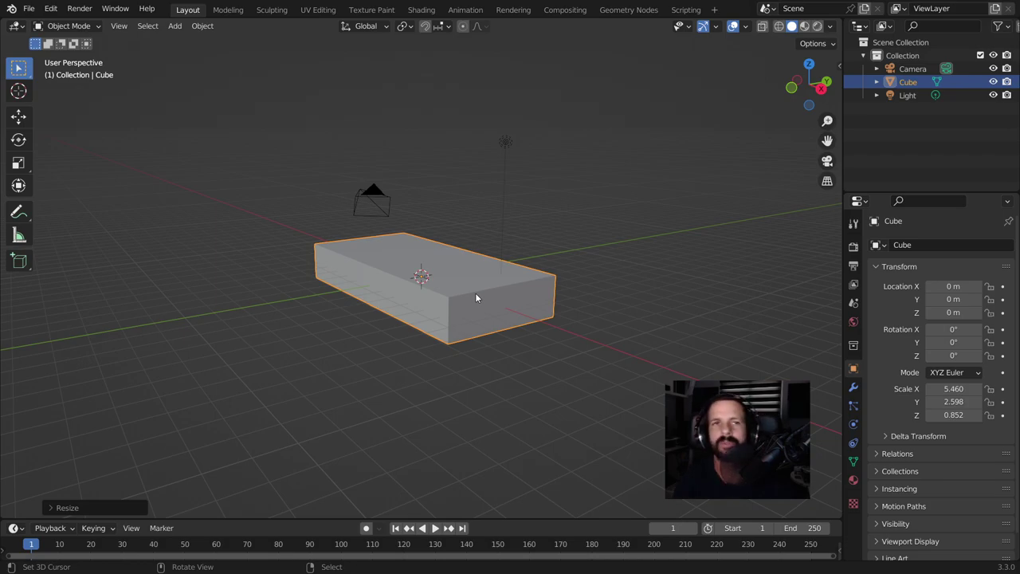
pyautogui.moveTo(475, 292)
pyautogui.mouseDown(button='middle')
pyautogui.moveTo(526, 306)
pyautogui.moveTo(556, 276)
pyautogui.moveTo(517, 235)
pyautogui.moveTo(533, 276)
pyautogui.mouseUp(button='middle')
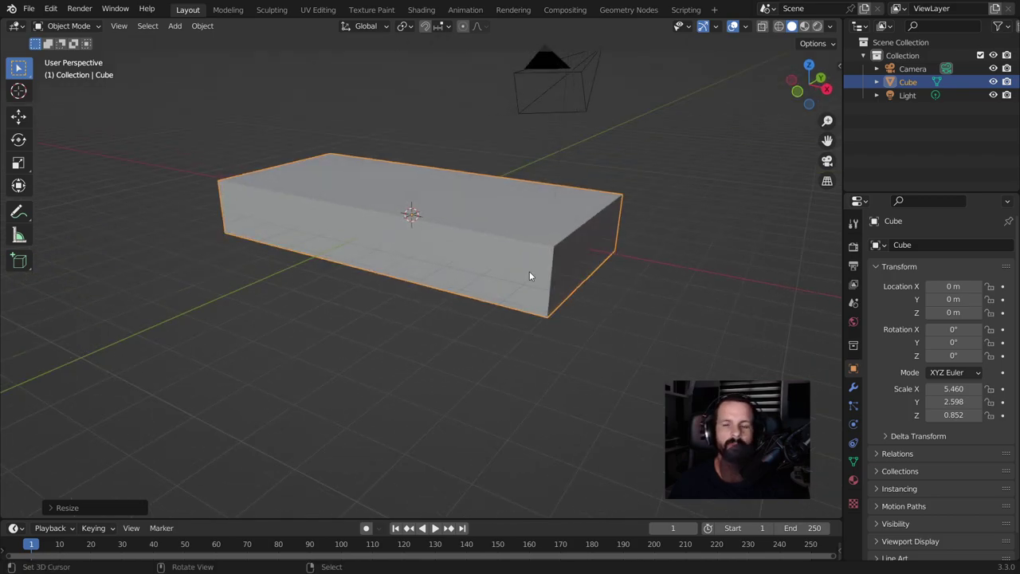
pyautogui.scroll(2, 529, 271)
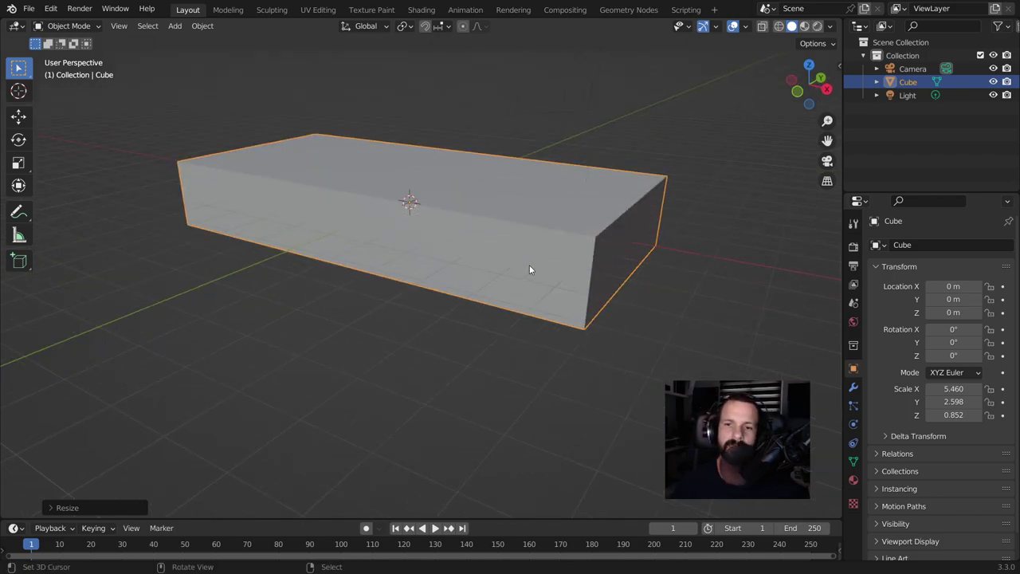
pyautogui.moveTo(602, 267); pyautogui.dragTo(544, 256, button='middle')
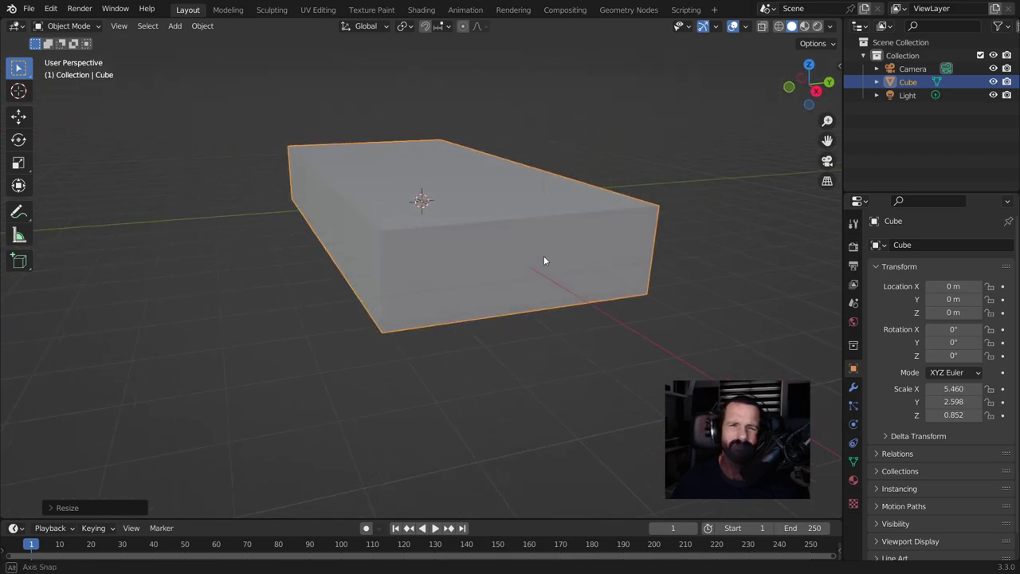
pyautogui.press('Tab')
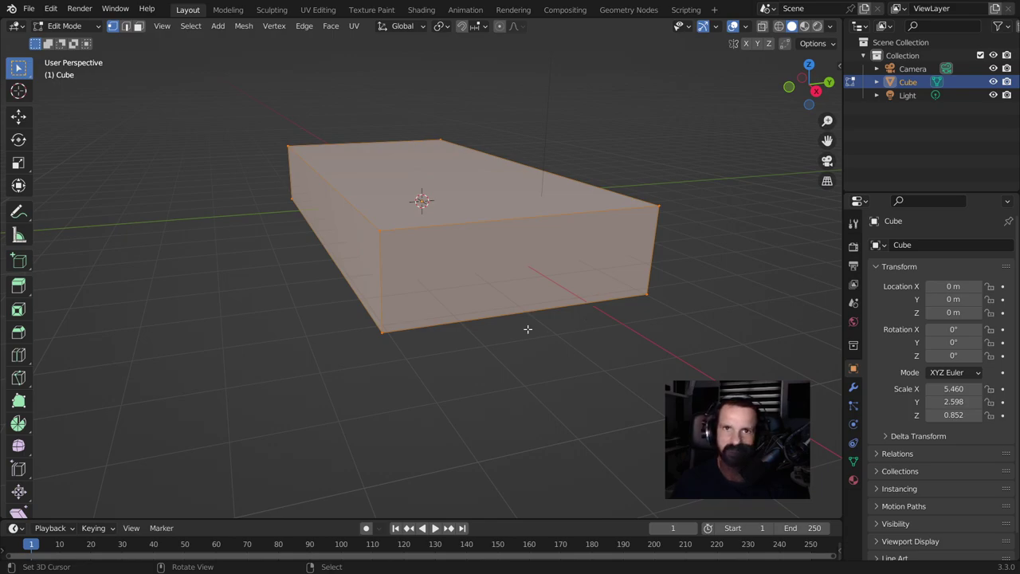
pyautogui.scroll(-1, 518, 325)
pyautogui.moveTo(484, 332)
pyautogui.mouseDown(button='middle')
pyautogui.moveTo(467, 314)
pyautogui.moveTo(488, 317)
pyautogui.mouseUp(button='middle')
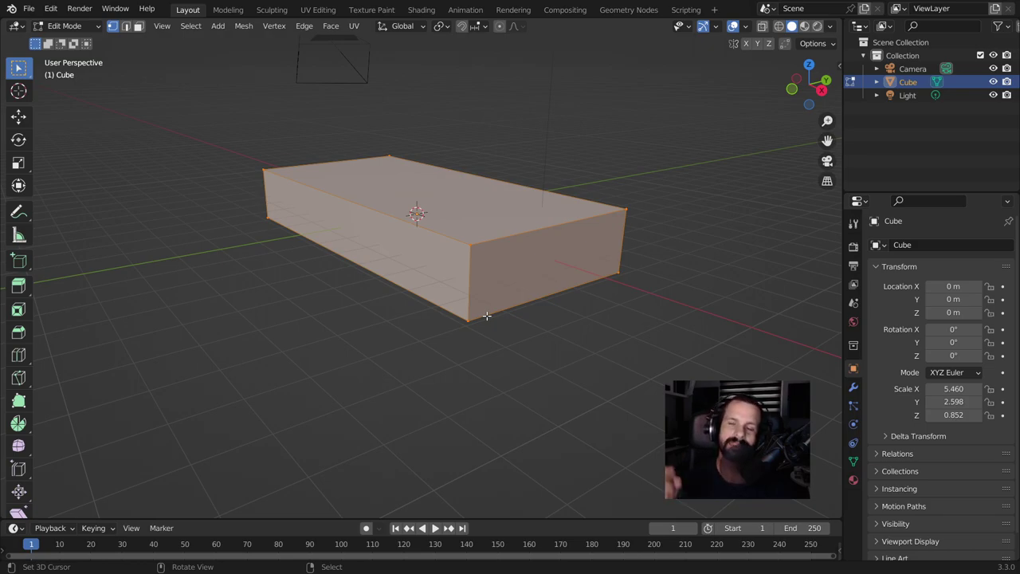
pyautogui.scroll(1, 486, 315)
pyautogui.press('Tab')
pyautogui.press('Tab')
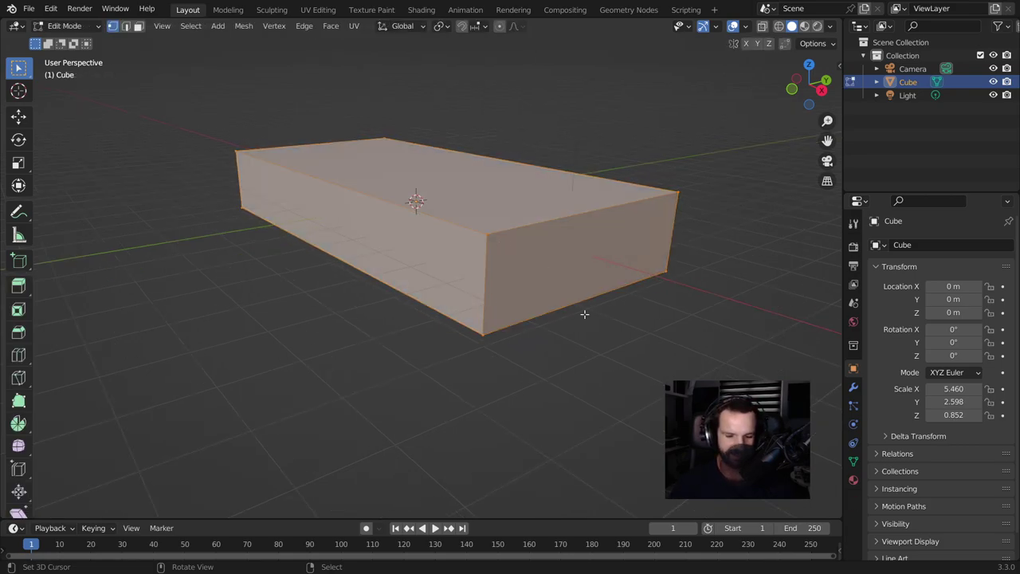
pyautogui.hotkey('ctrl', 'n')
pyautogui.press('Escape')
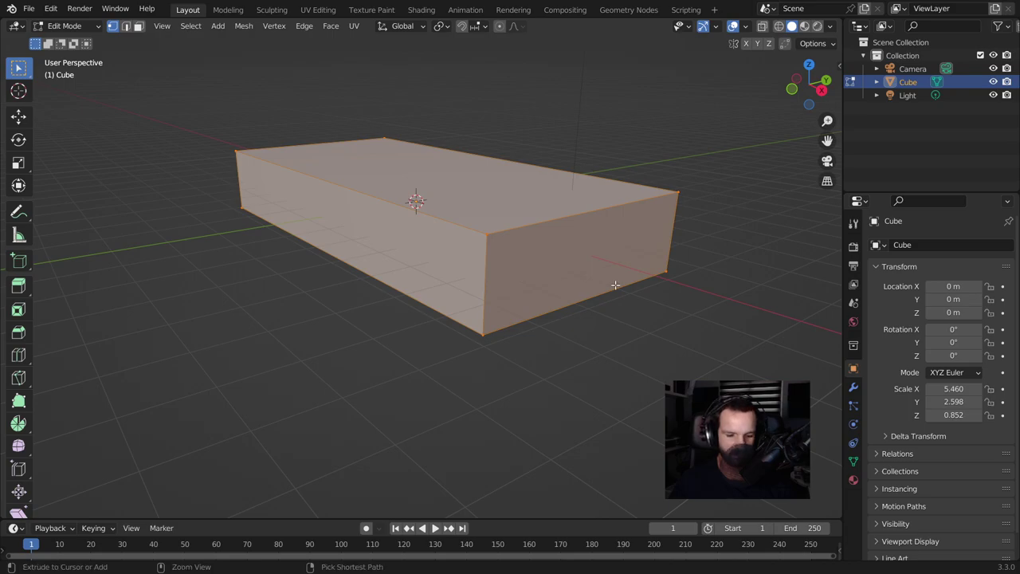
pyautogui.hotkey('ctrl', 'b')
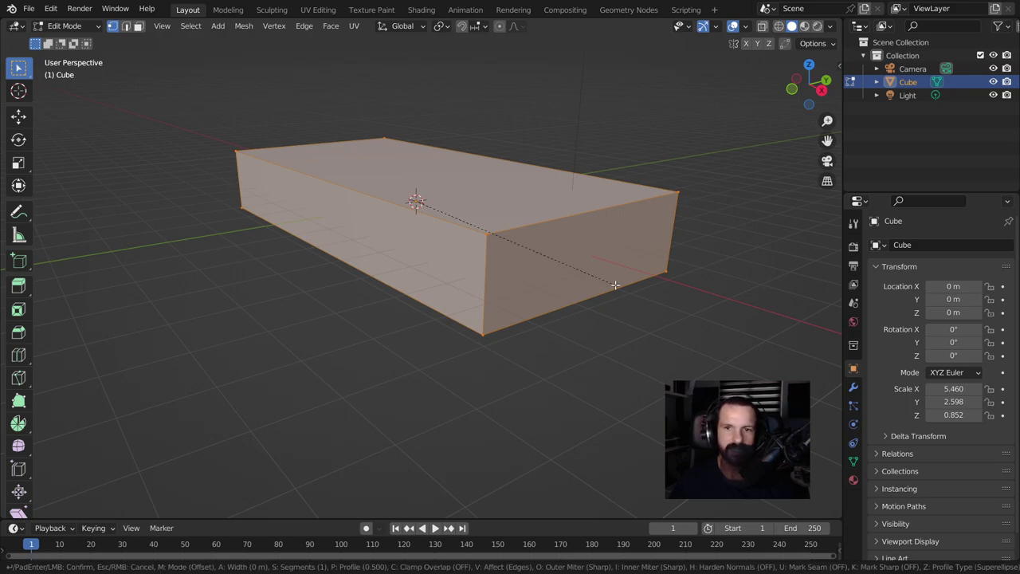
pyautogui.scroll(1, 622, 292)
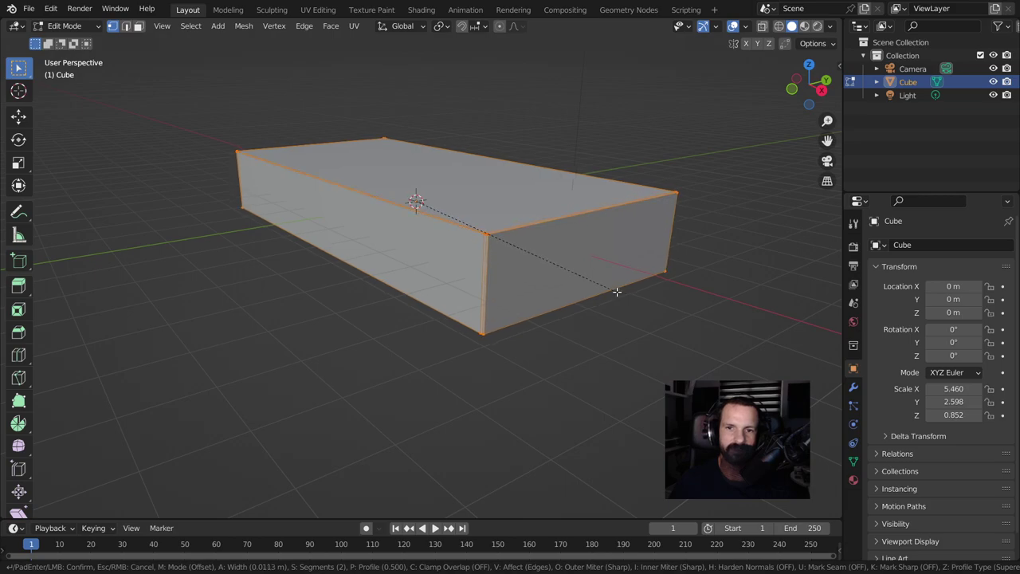
pyautogui.click(657, 304)
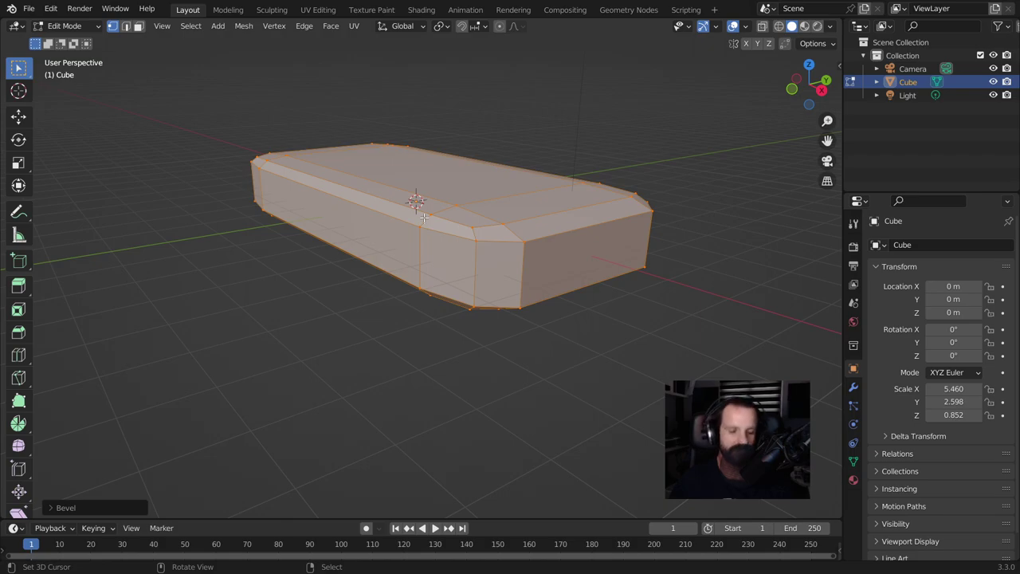
pyautogui.hotkey('ctrl', 'z')
pyautogui.press('Tab')
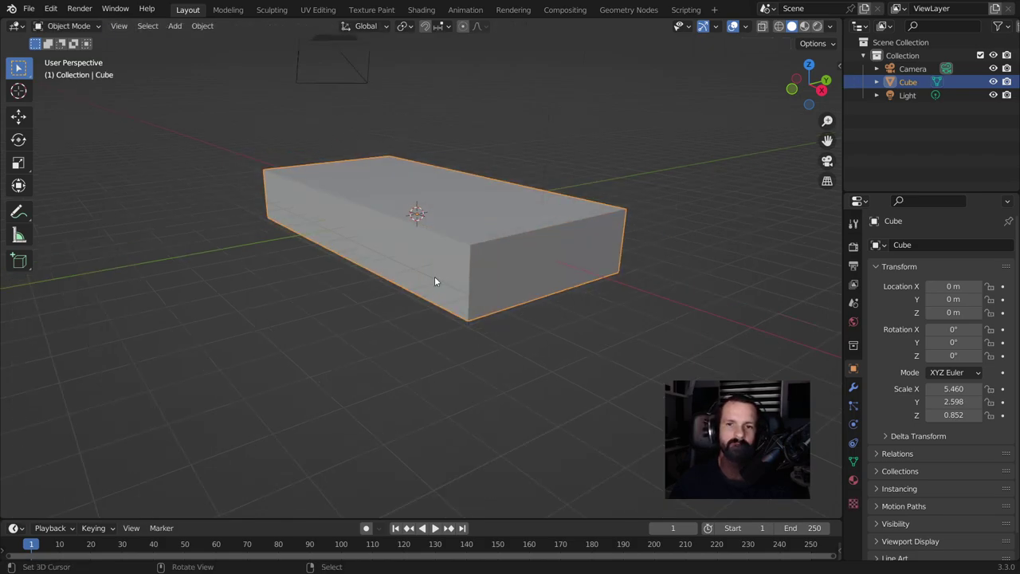
# Apply the box's scale with Ctrl+A so it reads 1.000 on every axis
pyautogui.moveTo(435, 280); pyautogui.dragTo(459, 272, button='middle')
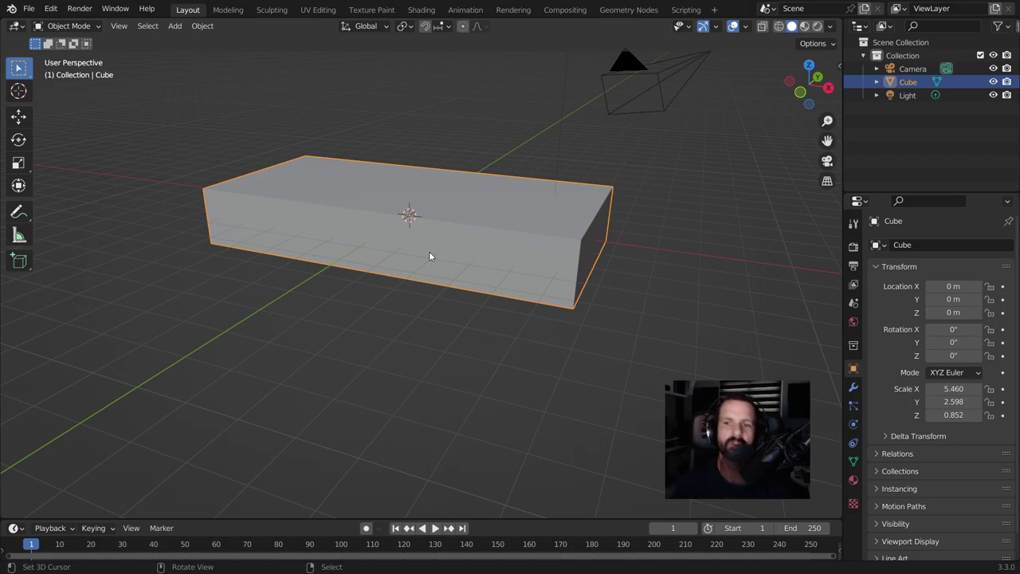
pyautogui.hotkey('ctrl', 'a')
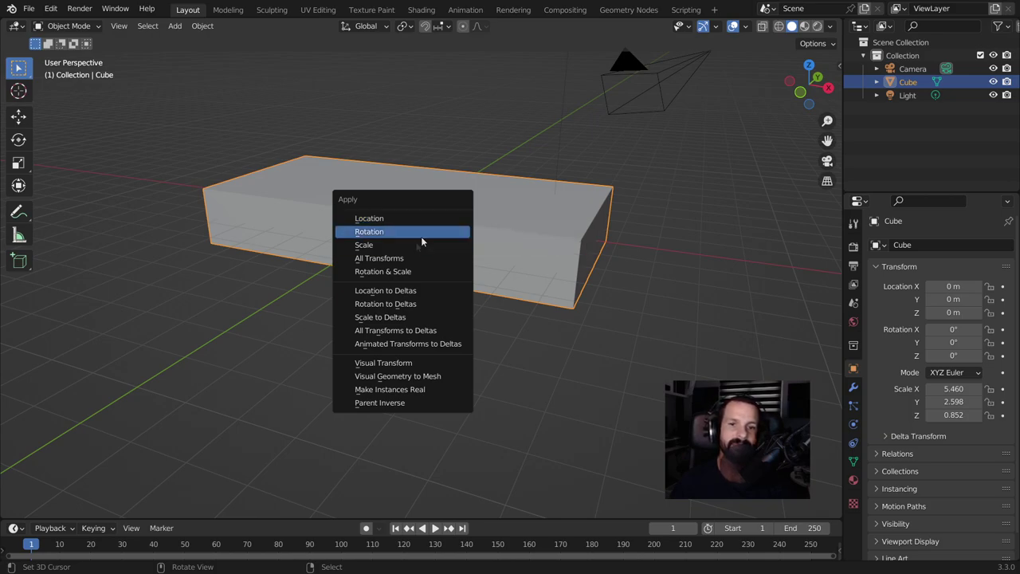
pyautogui.click(374, 258)
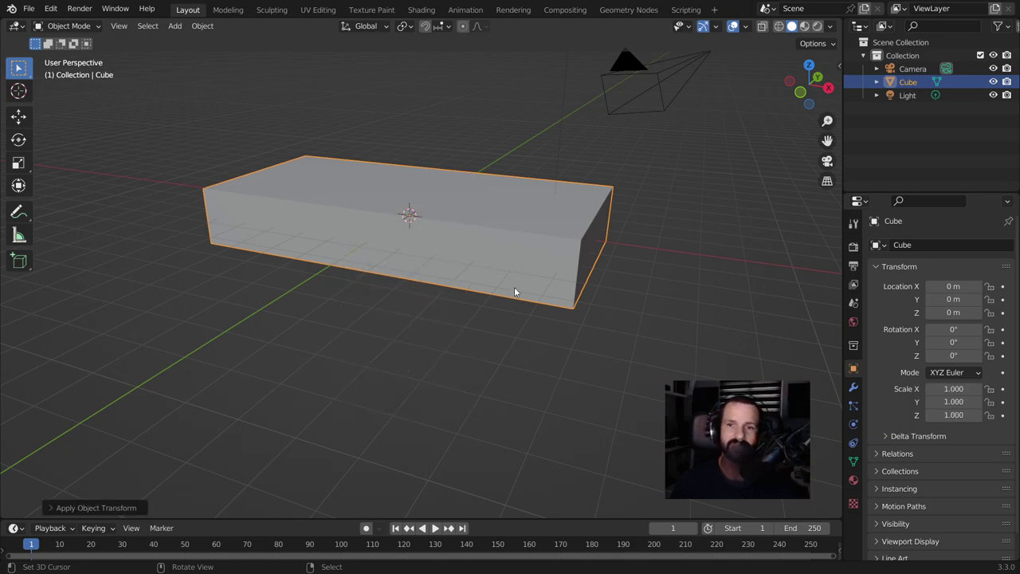
pyautogui.moveTo(514, 292); pyautogui.dragTo(494, 293, button='middle')
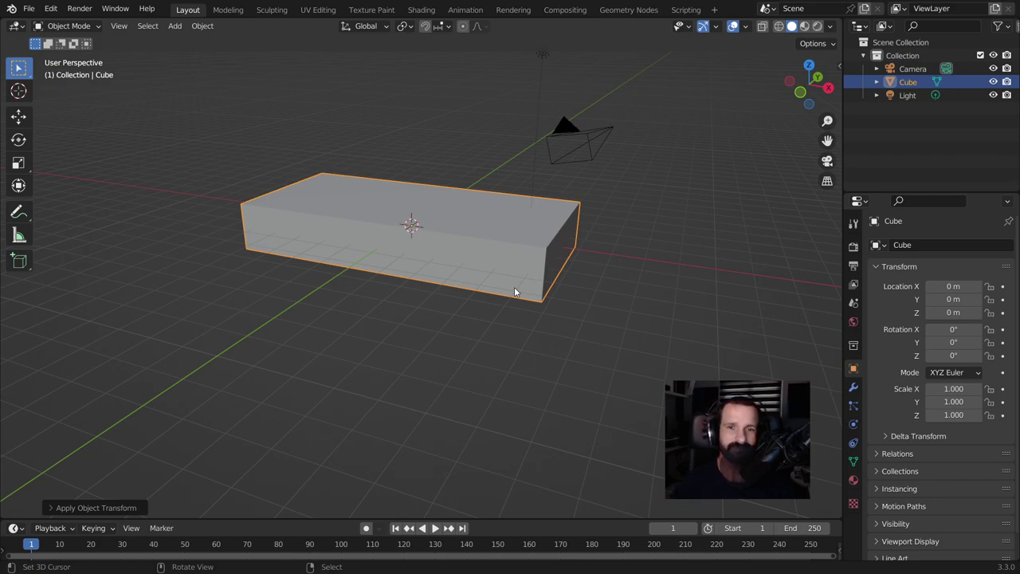
# Test a bevel on all edges in Edit Mode, then undo back to square edges
pyautogui.press('Tab')
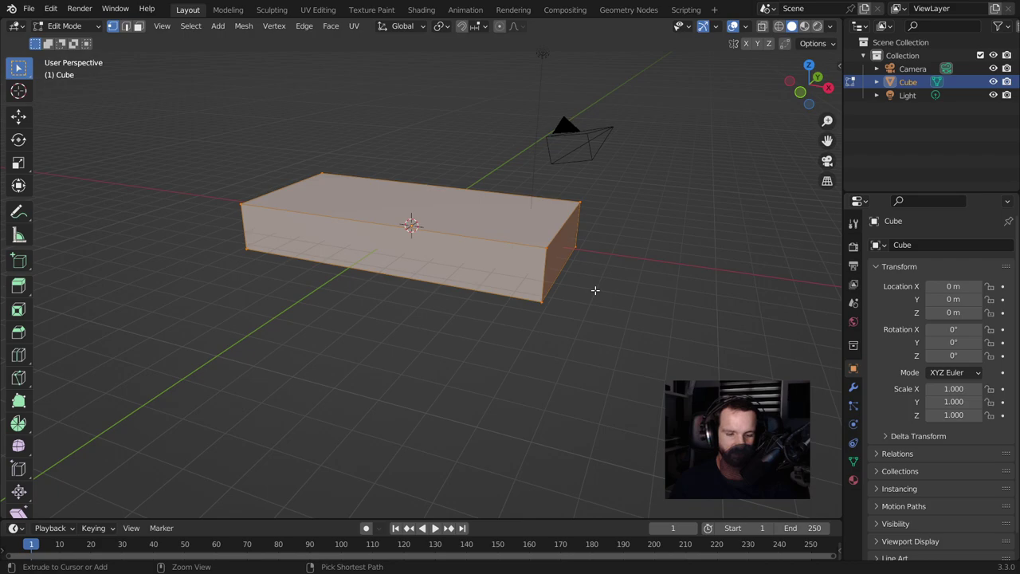
pyautogui.hotkey('ctrl', 'b')
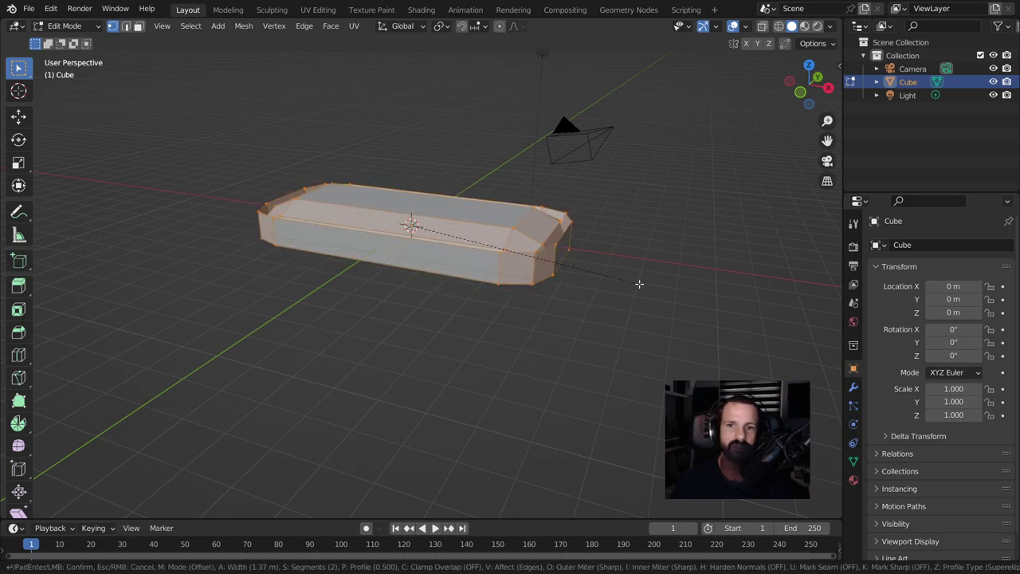
pyautogui.click(616, 281)
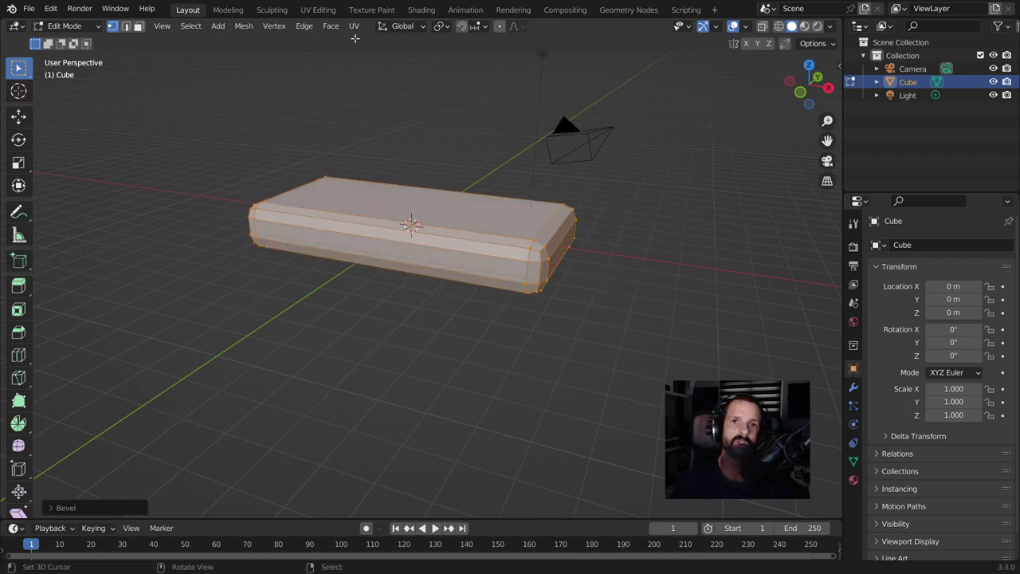
pyautogui.click(271, 10)
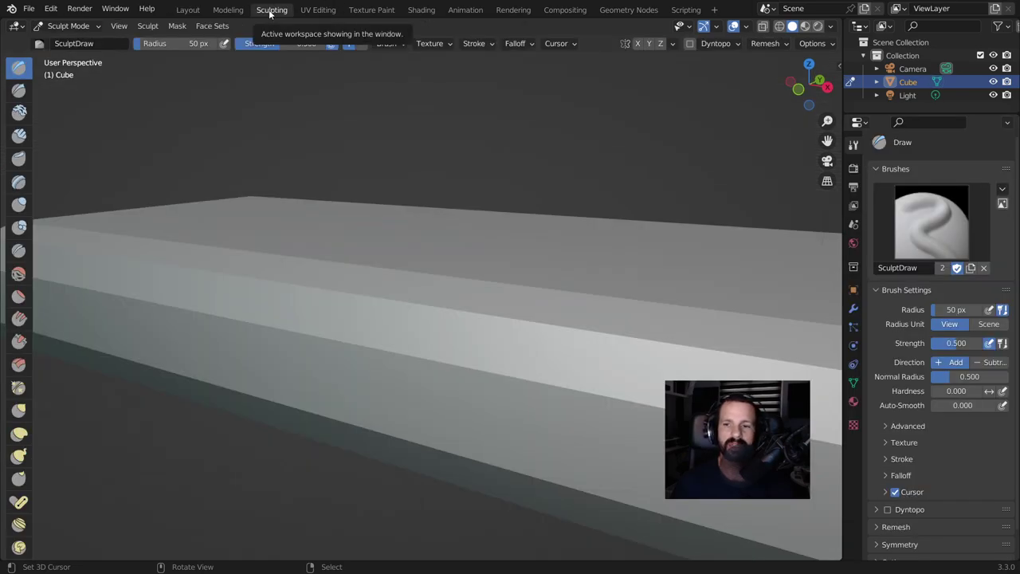
pyautogui.click(188, 9)
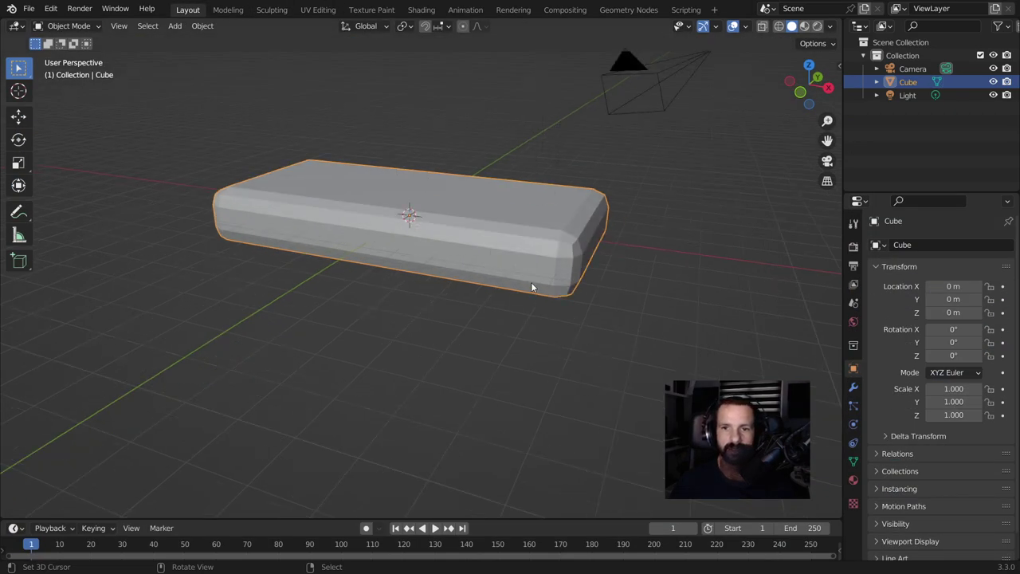
pyautogui.hotkey('ctrl', 'z')
pyautogui.hotkey('ctrl', 'z')
pyautogui.hotkey('ctrl', 'z')
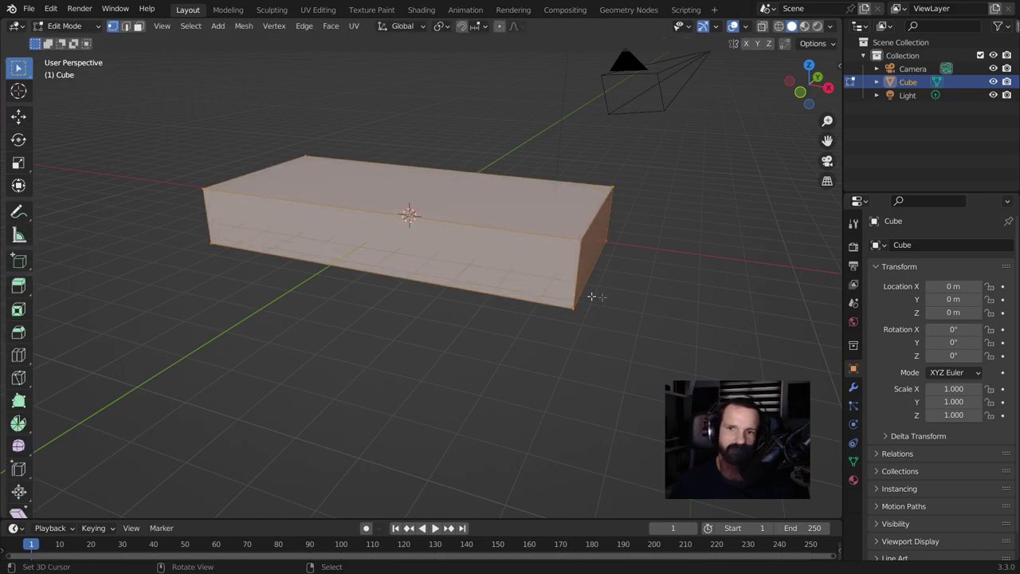
# Give the box's edges a narrow bevel
pyautogui.scroll(4, 591, 296)
pyautogui.scroll(2, 592, 296)
pyautogui.moveTo(592, 295)
pyautogui.mouseDown(button='middle')
pyautogui.moveTo(615, 267)
pyautogui.moveTo(550, 271)
pyautogui.mouseUp(button='middle')
pyautogui.hotkey('ctrl', 'b')
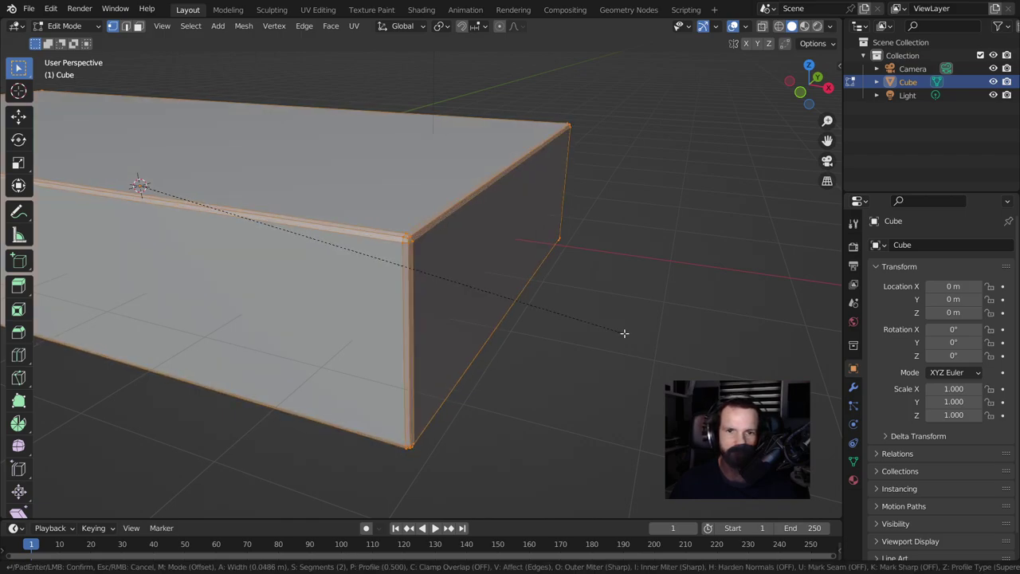
pyautogui.click(625, 333)
# Add a Subdivision Surface modifier with viewport level 2
pyautogui.click(853, 387)
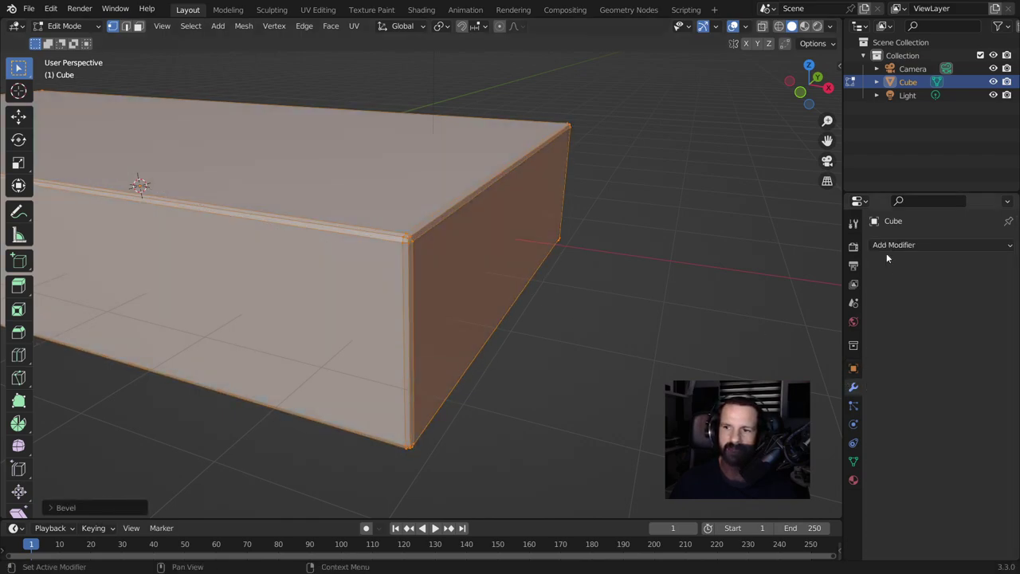
pyautogui.click(887, 247)
pyautogui.click(746, 479)
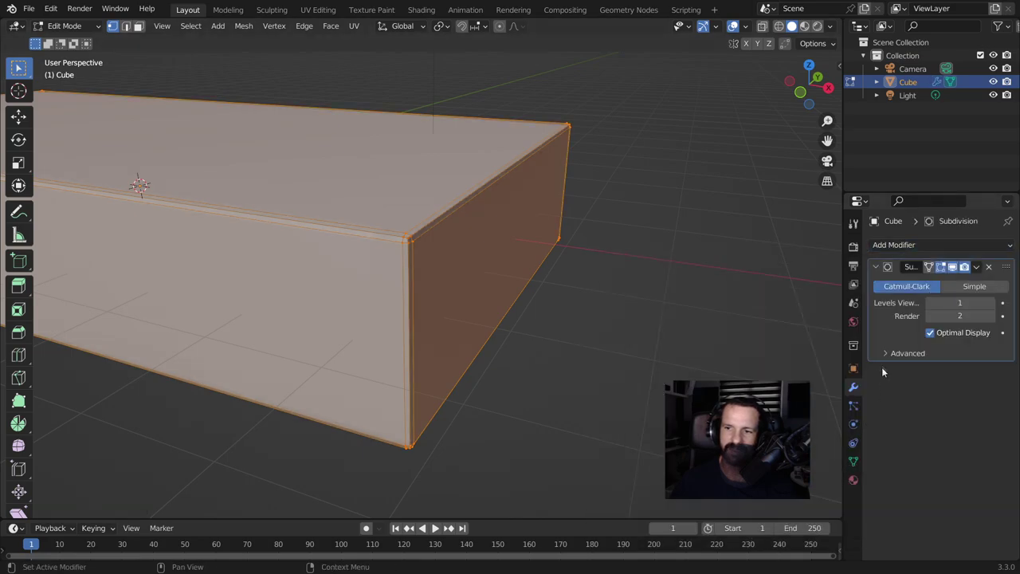
pyautogui.click(991, 304)
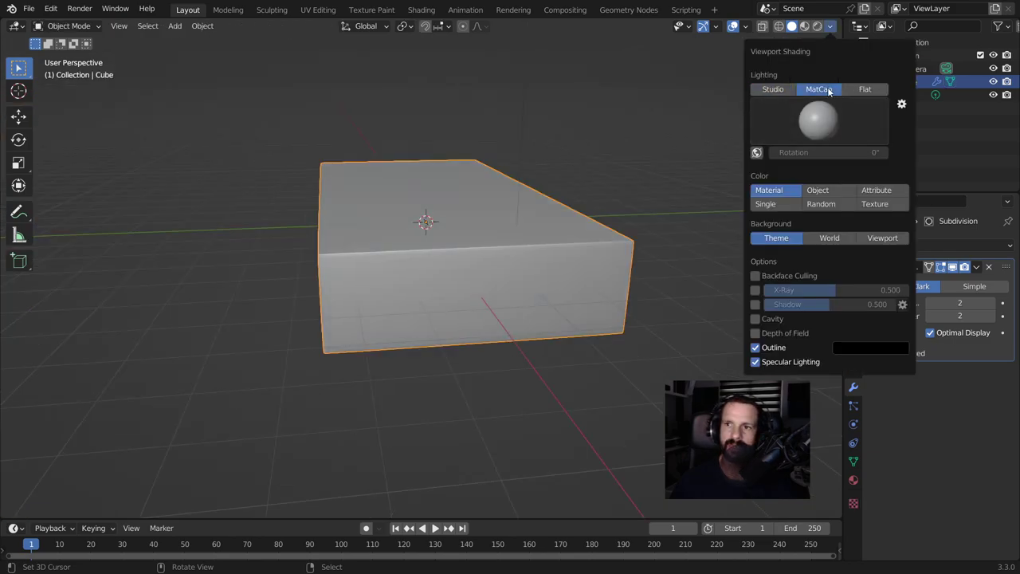
pyautogui.click(819, 119)
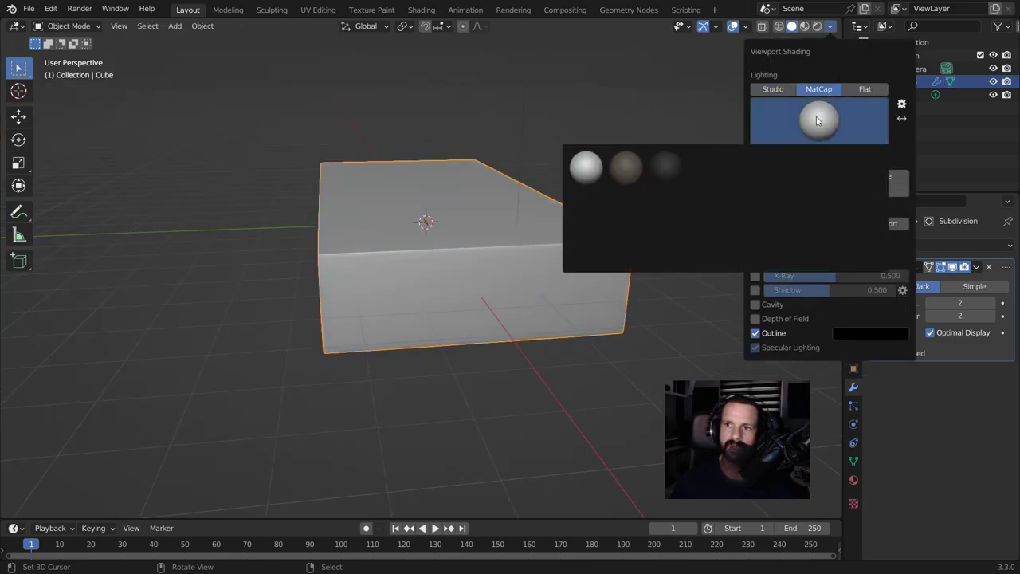
# Apply the brown MatCap and turn on Shadow and Cavity shading
pyautogui.click(635, 160)
pyautogui.click(755, 290)
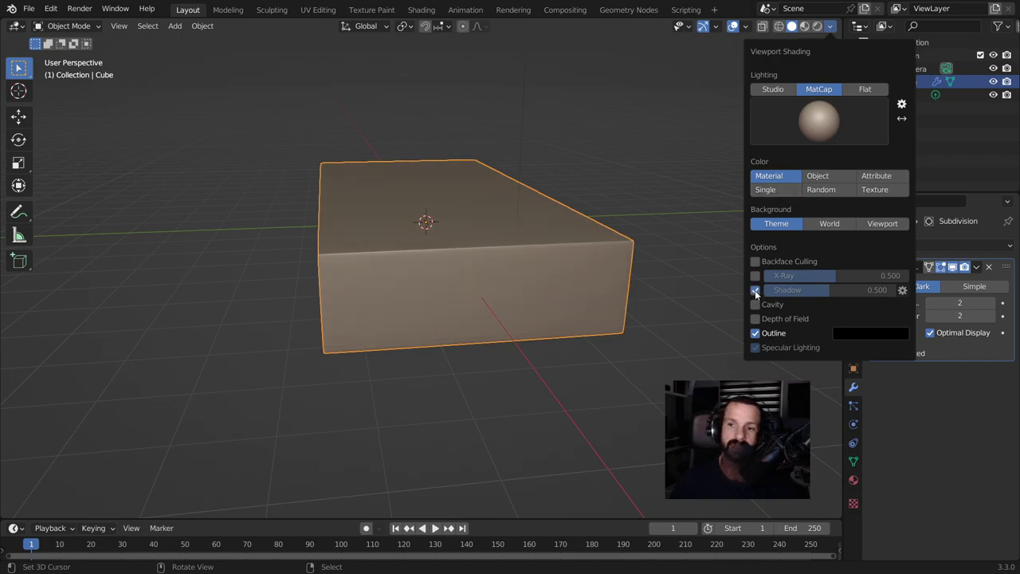
pyautogui.click(755, 305)
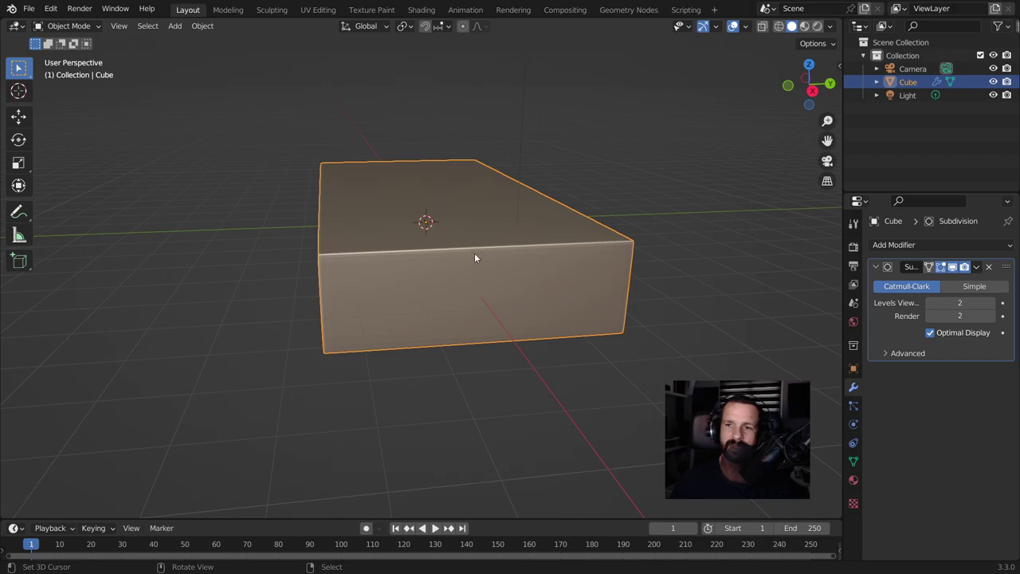
pyautogui.click(830, 25)
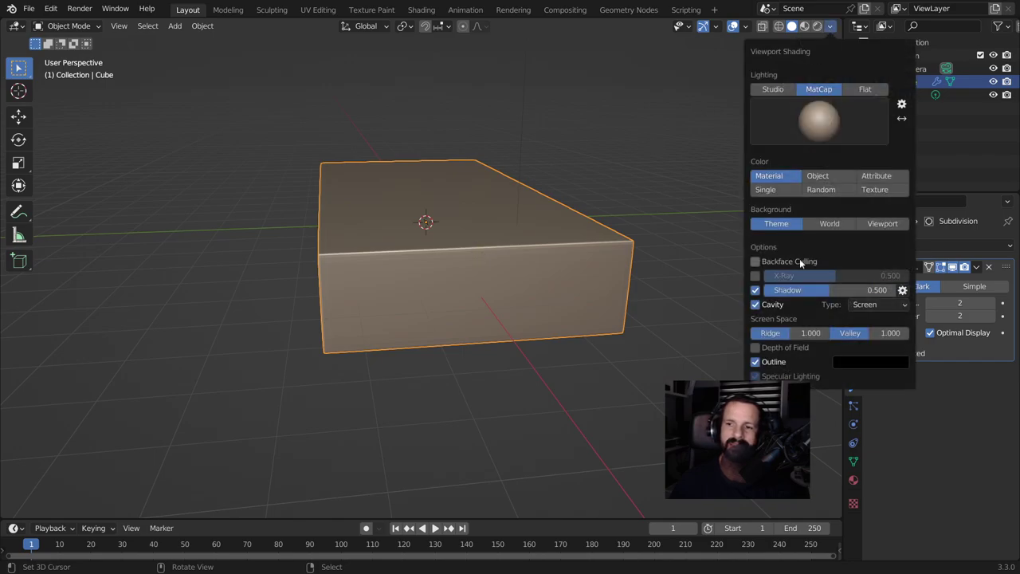
pyautogui.moveTo(548, 273)
pyautogui.mouseDown(button='middle')
pyautogui.moveTo(508, 263)
pyautogui.moveTo(515, 392)
pyautogui.moveTo(519, 344)
pyautogui.moveTo(462, 375)
pyautogui.moveTo(414, 328)
pyautogui.moveTo(413, 341)
pyautogui.mouseUp(button='middle')
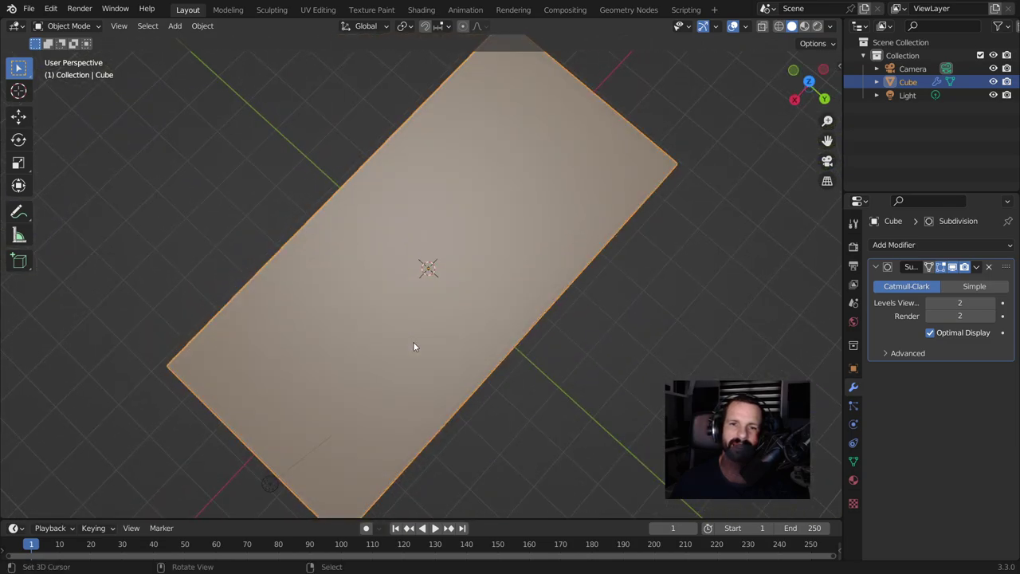
# Switch the cavity shading to a different display type
pyautogui.click(833, 46)
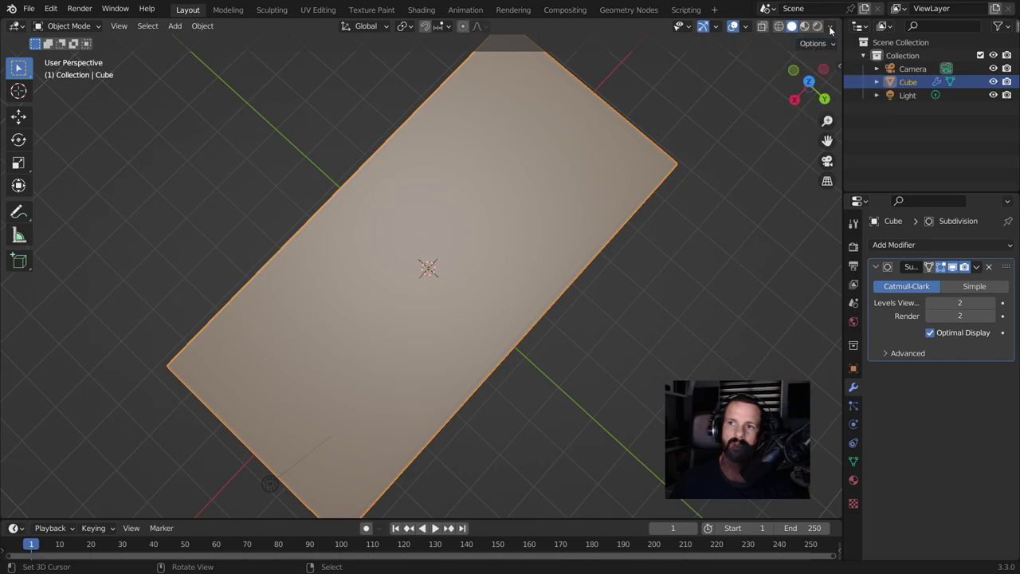
pyautogui.click(831, 27)
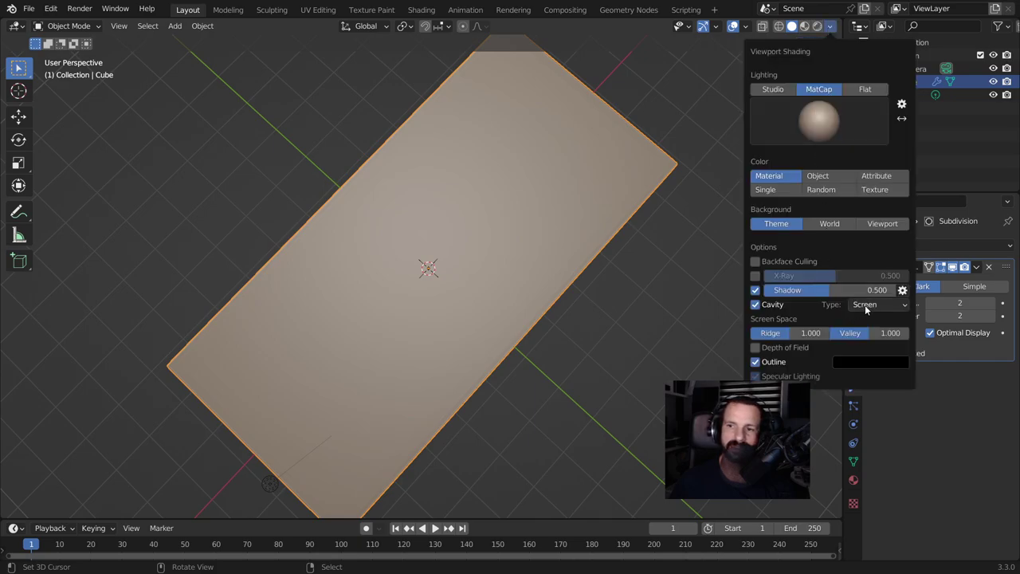
pyautogui.moveTo(877, 304)
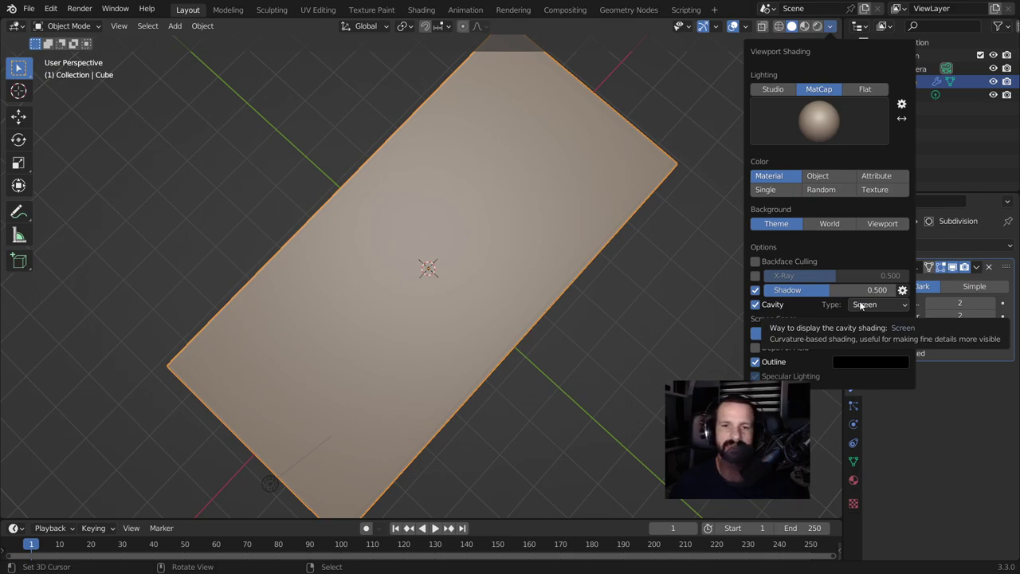
pyautogui.click(863, 305)
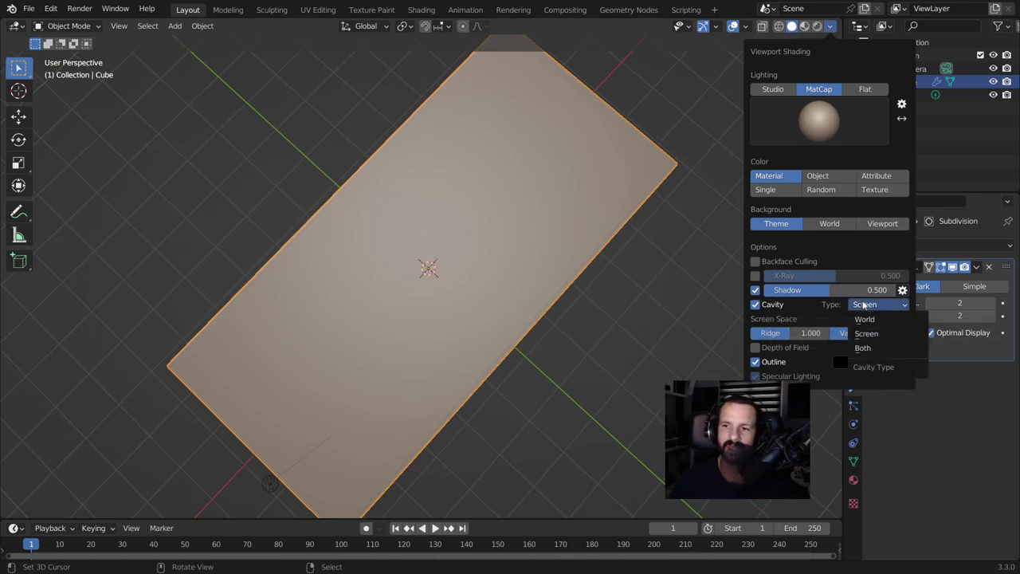
pyautogui.click(871, 318)
pyautogui.moveTo(530, 323)
pyautogui.mouseDown(button='middle')
pyautogui.moveTo(558, 291)
pyautogui.moveTo(538, 166)
pyautogui.moveTo(347, 173)
pyautogui.moveTo(486, 295)
pyautogui.moveTo(591, 210)
pyautogui.mouseUp(button='middle')
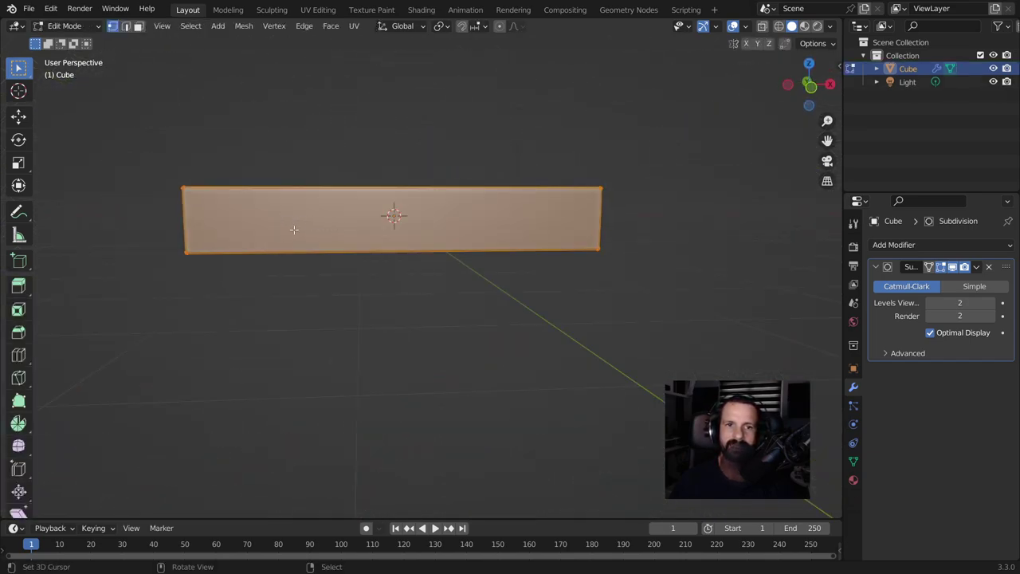
# Add a vertical edge loop and slide it near the box's left end
pyautogui.moveTo(291, 229); pyautogui.dragTo(332, 220, button='middle')
pyautogui.hotkey('ctrl', 'r')
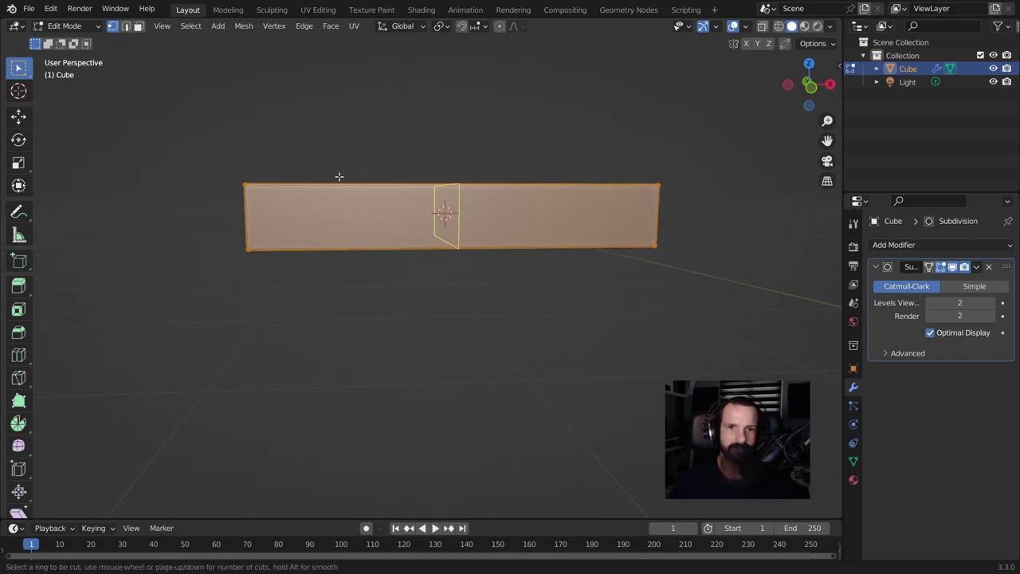
pyautogui.click(339, 176)
pyautogui.press('g')
pyautogui.press('g')
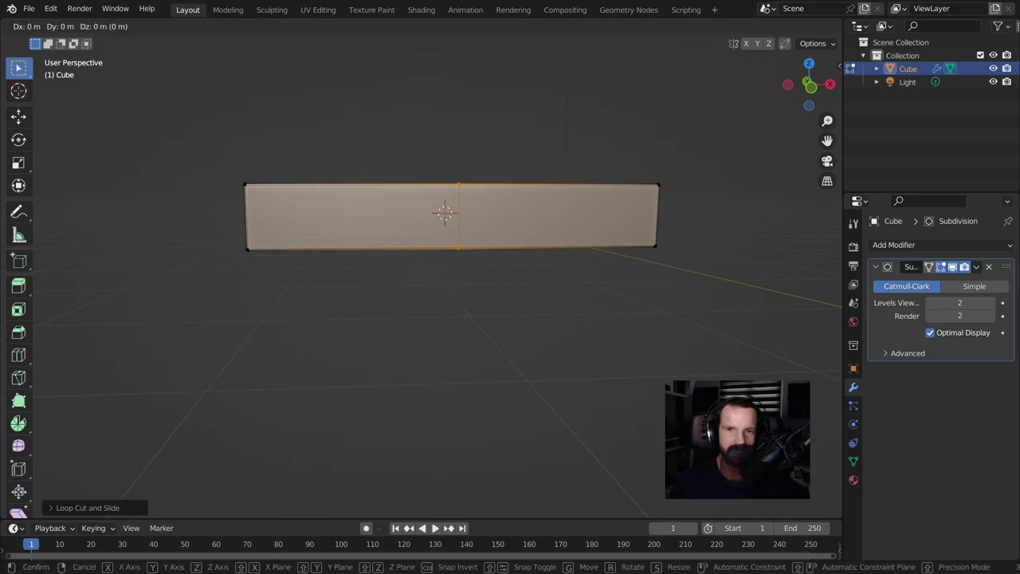
pyautogui.click(317, 230)
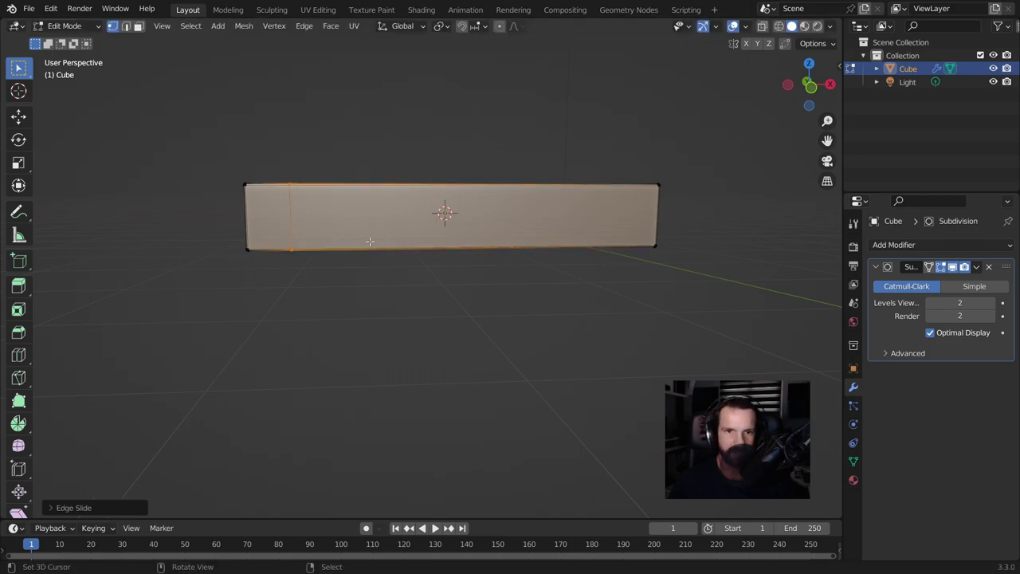
# Cut a horizontal loop along the middle and bevel it into several loops
pyautogui.hotkey('ctrl', 'r')
pyautogui.click(276, 228)
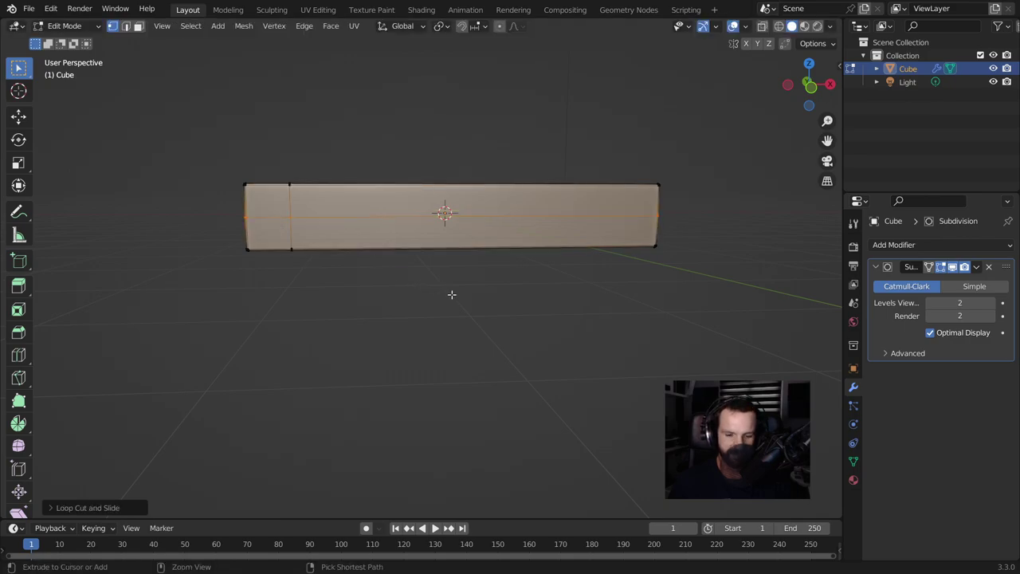
pyautogui.hotkey('ctrl', 'b')
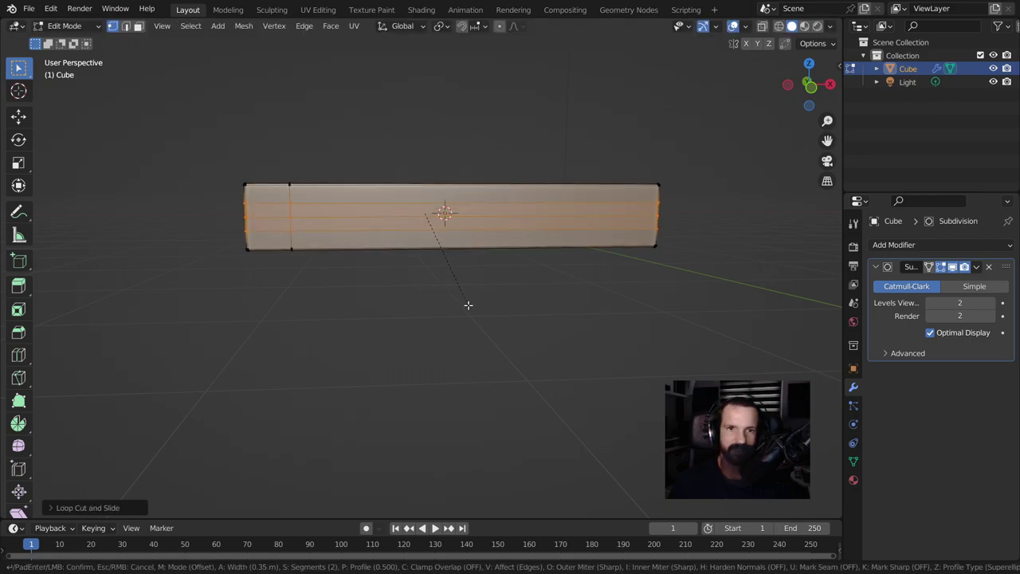
pyautogui.click(466, 305)
# Slide a second vertical loop into place near the left end
pyautogui.press('g')
pyautogui.press('g')
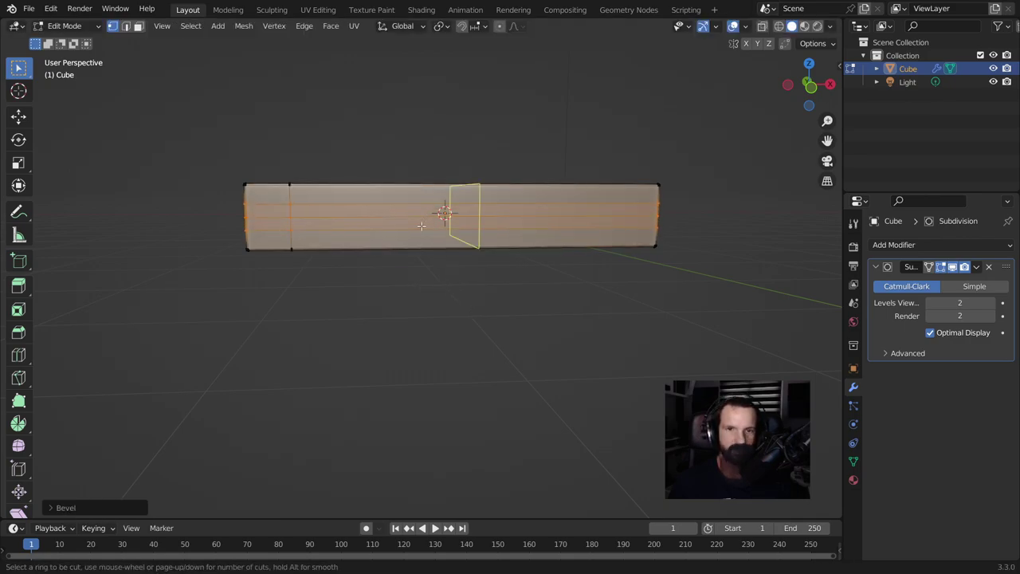
pyautogui.click(320, 241)
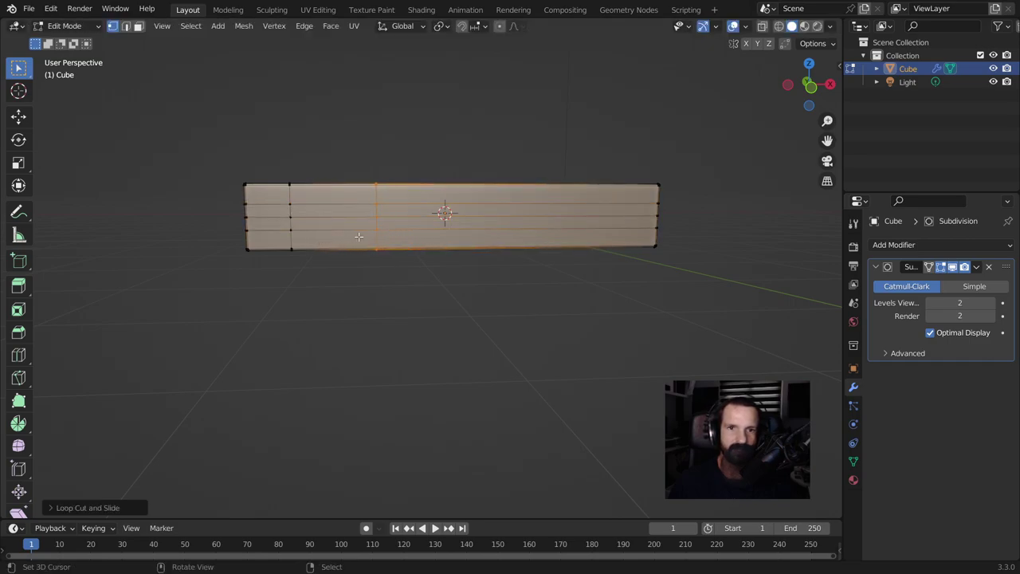
pyautogui.click(138, 25)
pyautogui.hotkey('alt', 'a')
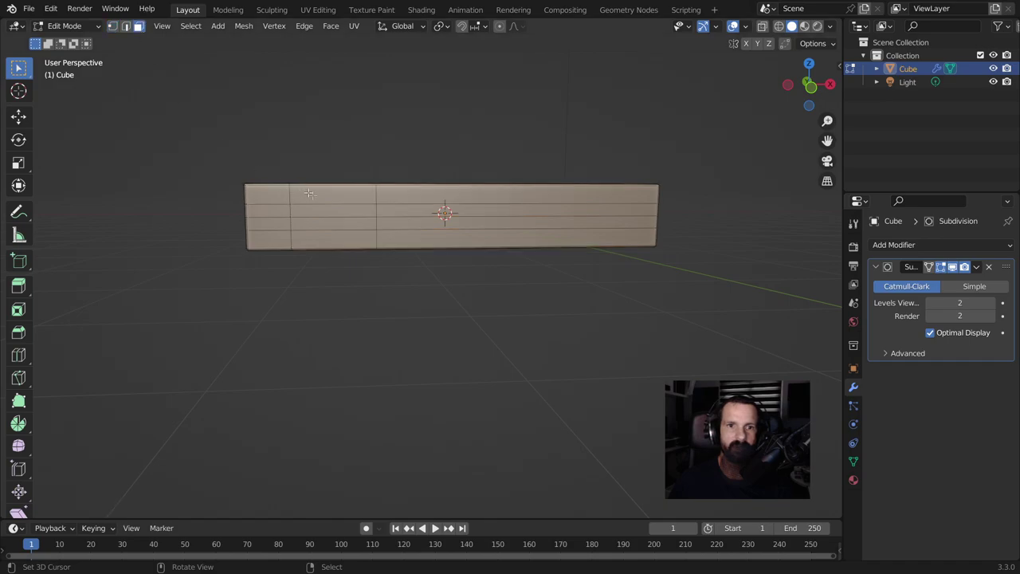
# Inset the front face strip and extrude it inward into the box
pyautogui.keyDown('shift'); pyautogui.click(329, 210); pyautogui.keyUp('shift')
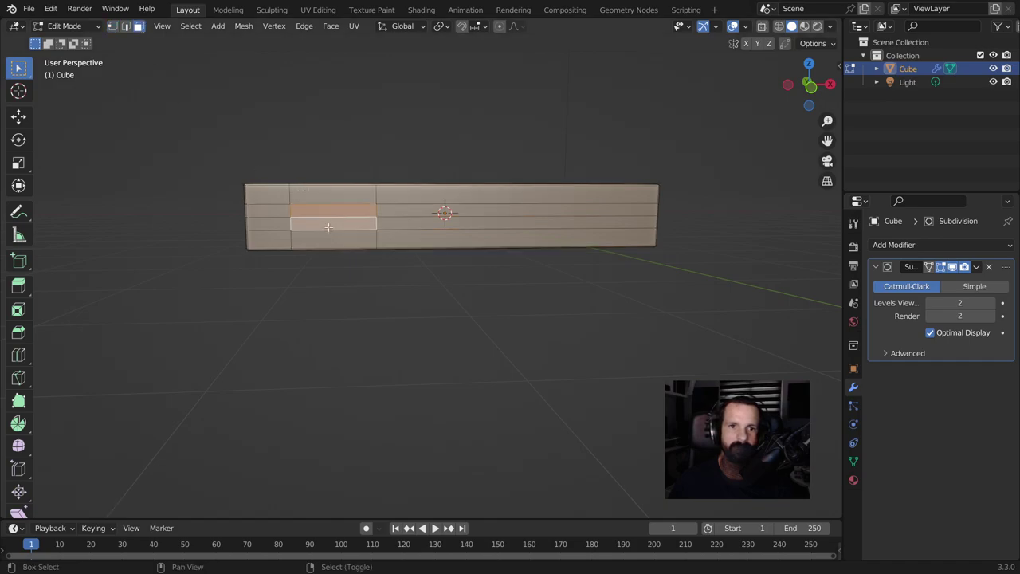
pyautogui.press('i')
pyautogui.click(420, 282)
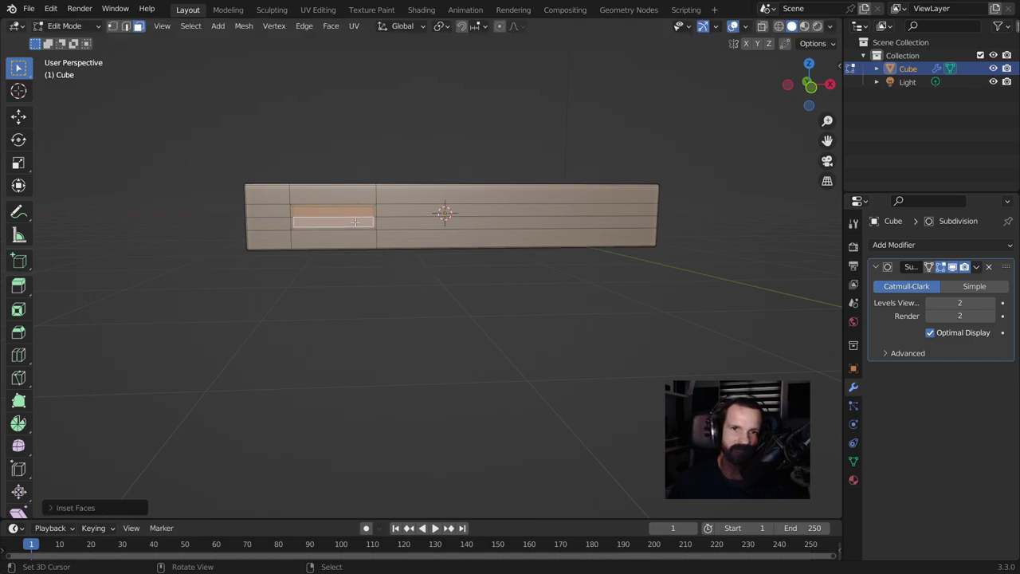
pyautogui.moveTo(356, 225); pyautogui.dragTo(303, 288, button='middle')
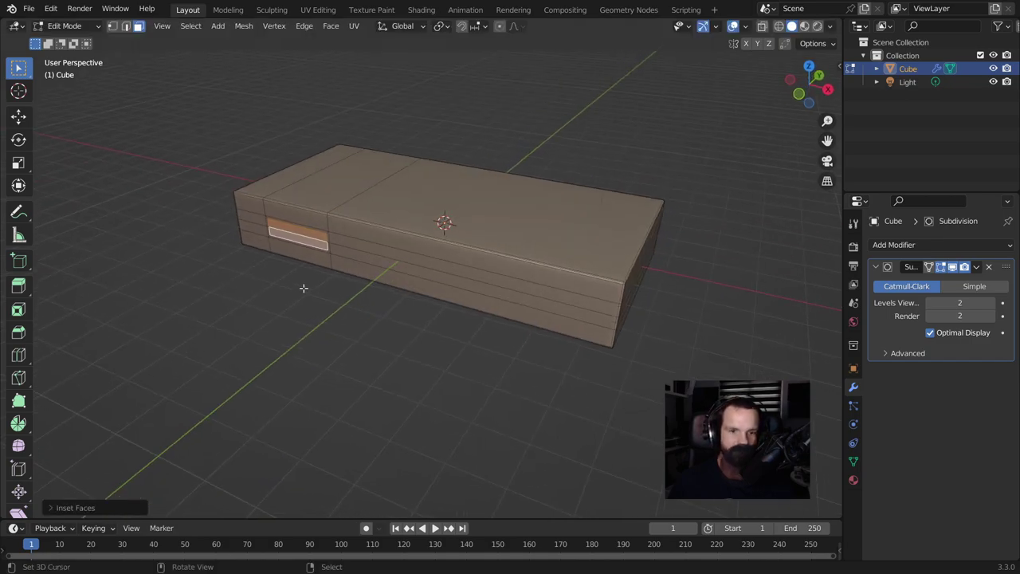
pyautogui.press('e')
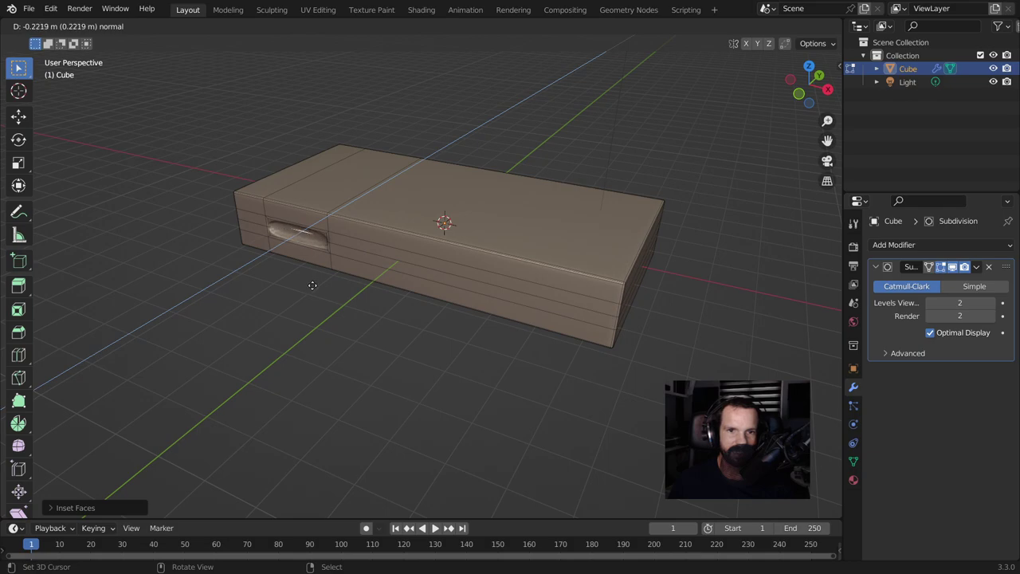
pyautogui.click(311, 288)
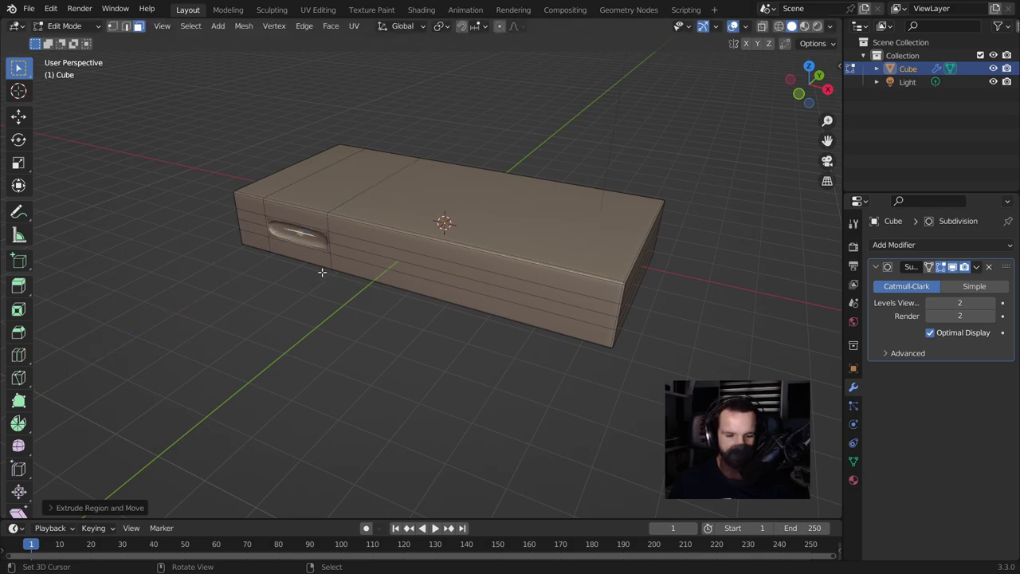
# Delete the recessed inner face to open the slot
pyautogui.press('x')
pyautogui.click(312, 300)
pyautogui.scroll(2, 311, 301)
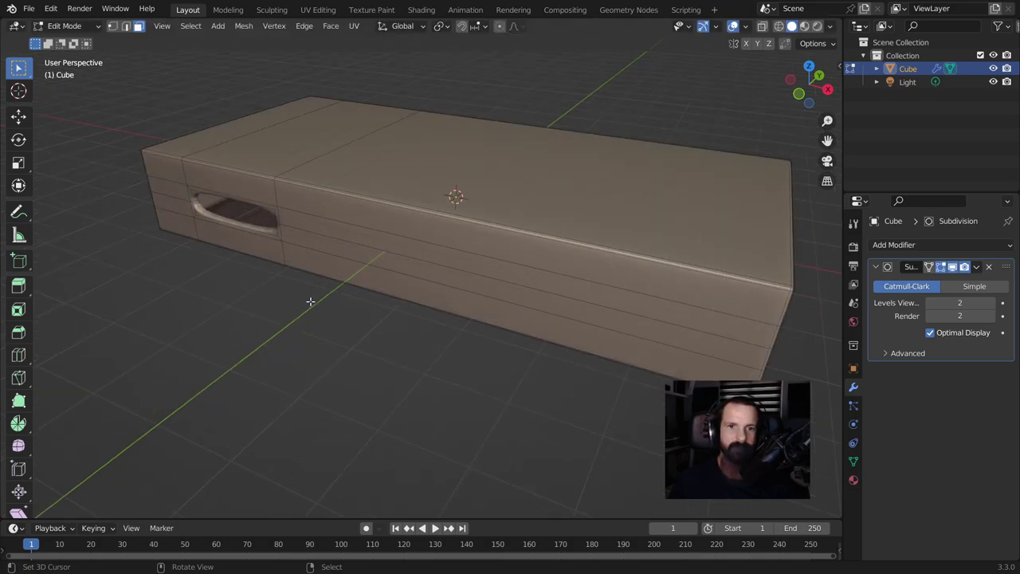
pyautogui.moveTo(311, 302)
pyautogui.mouseDown(button='middle')
pyautogui.moveTo(358, 219)
pyautogui.moveTo(407, 233)
pyautogui.moveTo(398, 232)
pyautogui.mouseUp(button='middle')
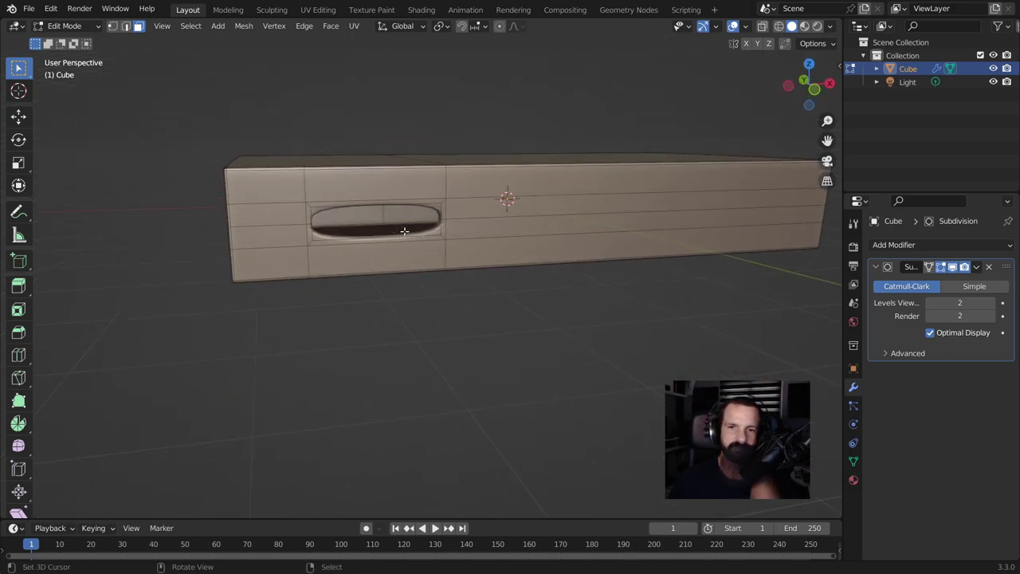
pyautogui.keyDown('alt'); pyautogui.click(285, 227); pyautogui.keyUp('alt')
pyautogui.hotkey('alt', 'a')
# Dissolve the horizontal edge loop running across the box's front
pyautogui.press('2')
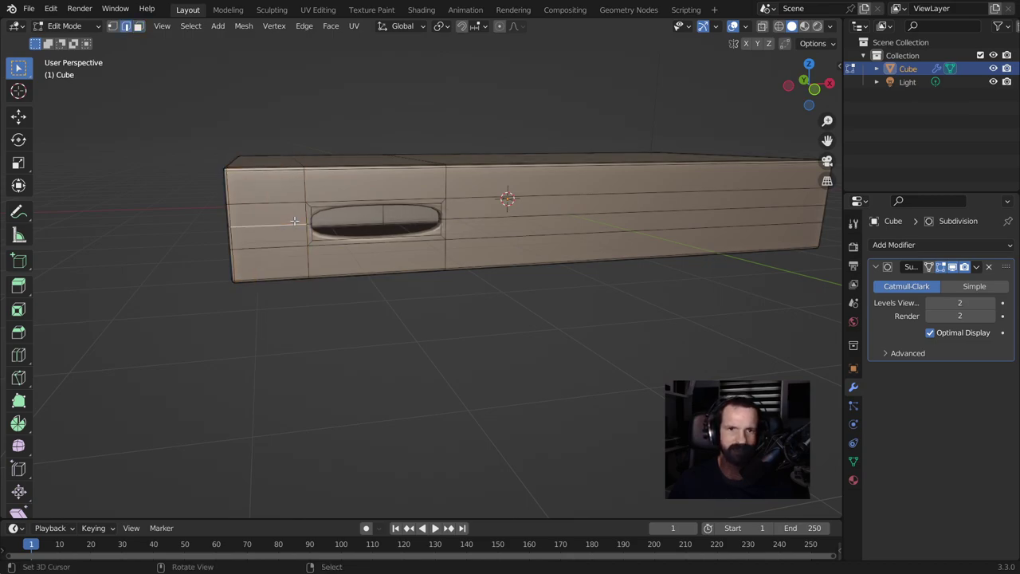
pyautogui.keyDown('alt'); pyautogui.keyDown('shift'); pyautogui.click(501, 219); pyautogui.keyUp('shift'); pyautogui.keyUp('alt')
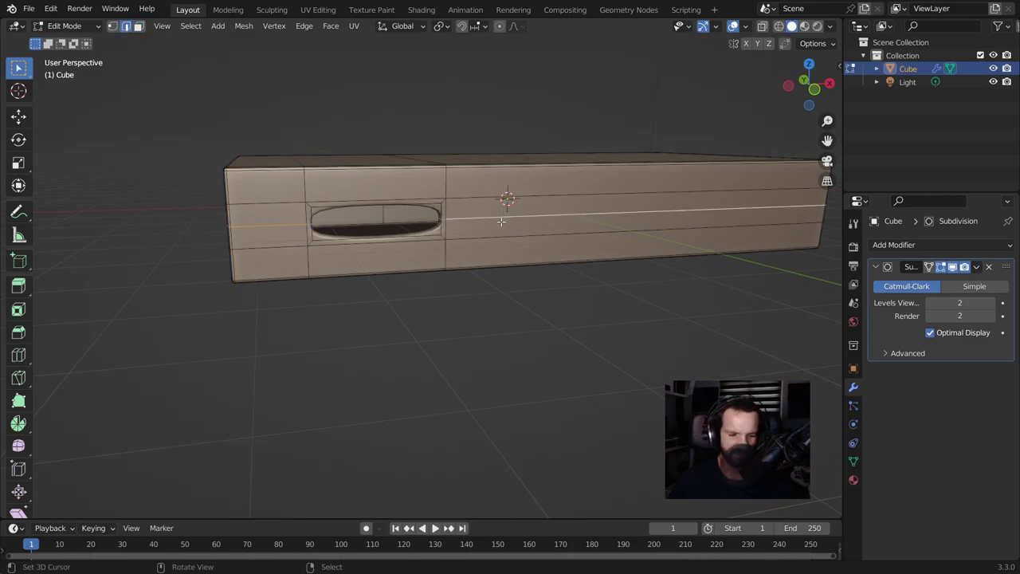
pyautogui.press('x')
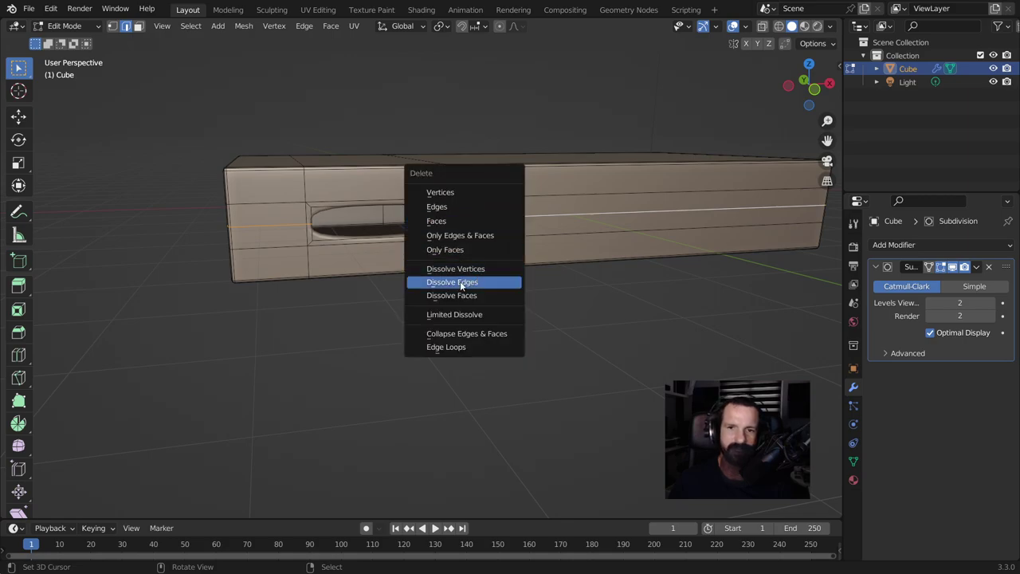
pyautogui.click(460, 285)
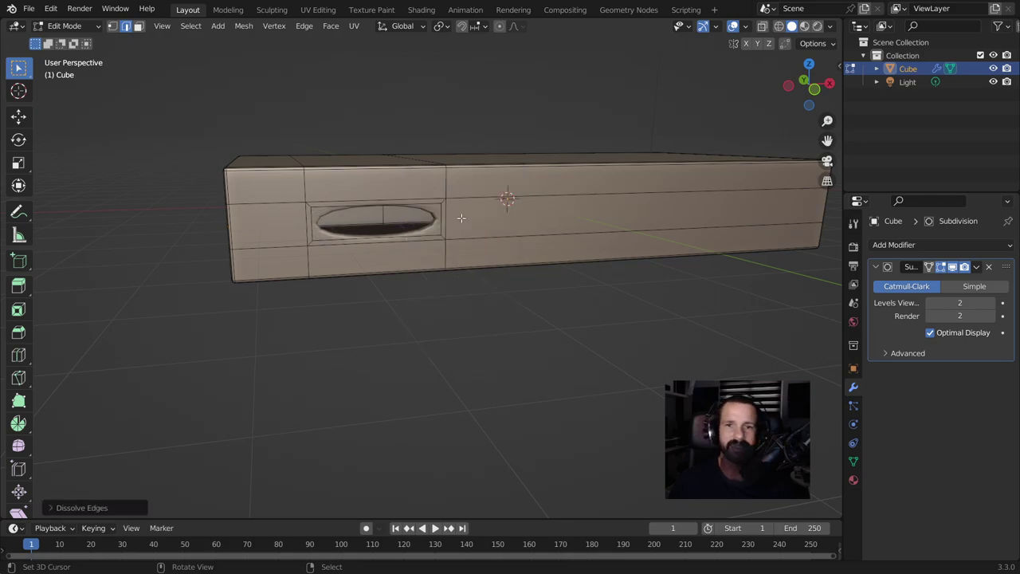
# Select the corner edges between the slot and the surrounding wall
pyautogui.scroll(3, 461, 218)
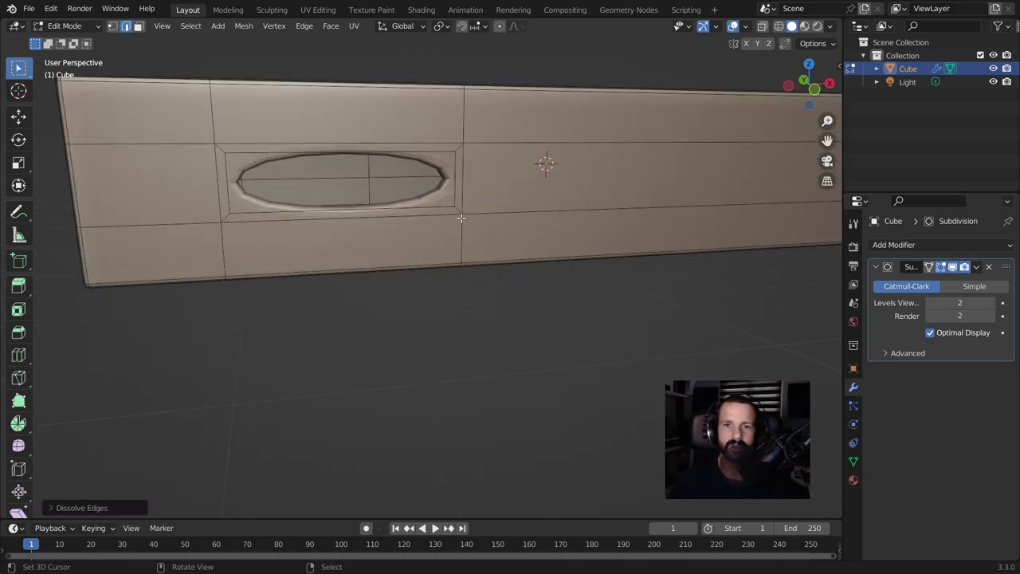
pyautogui.scroll(2, 461, 215)
pyautogui.click(470, 189)
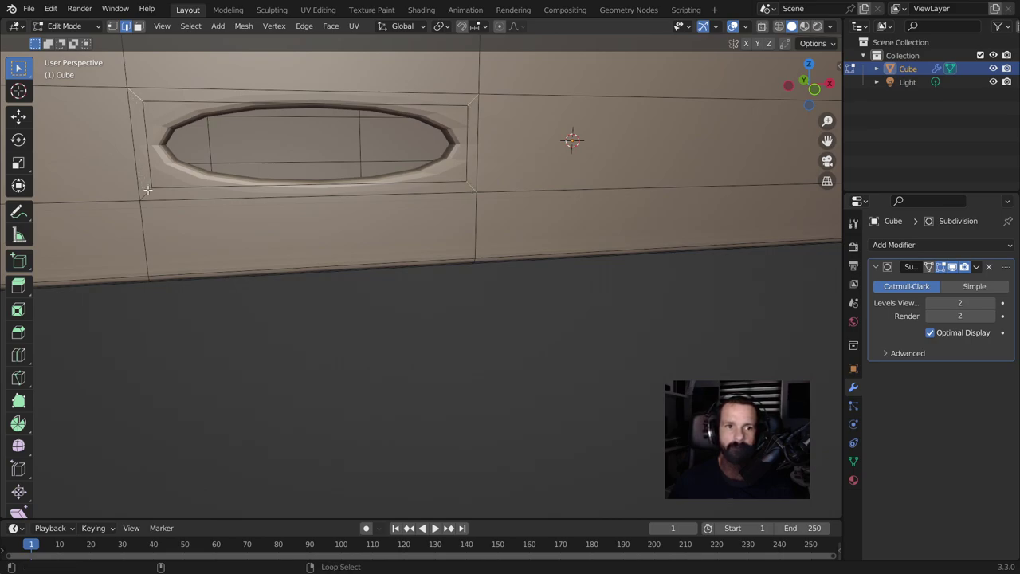
pyautogui.hotkey('ctrl', 'b')
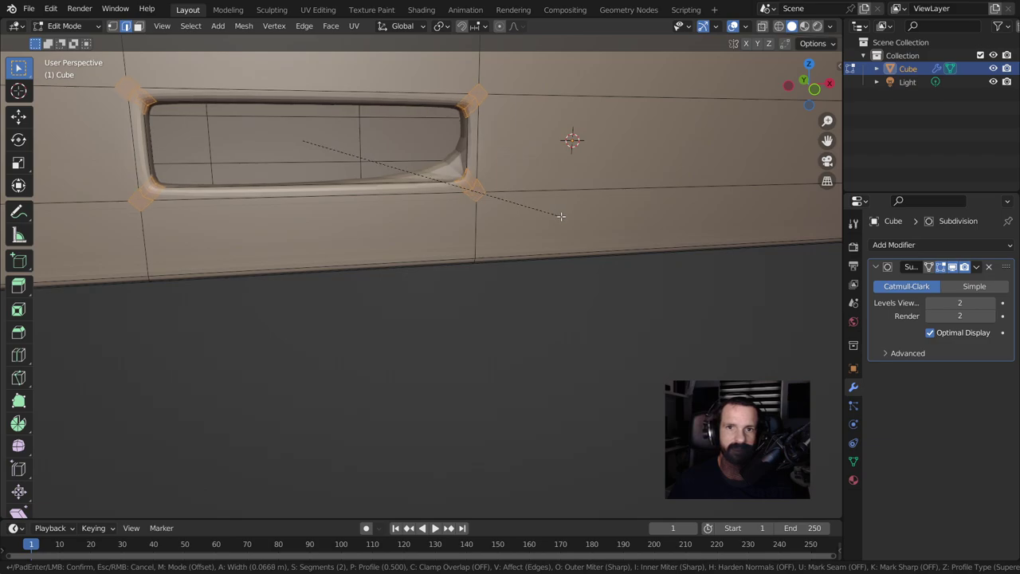
# Try a corner bevel with subdivision display hidden, then undo it
pyautogui.click(560, 216)
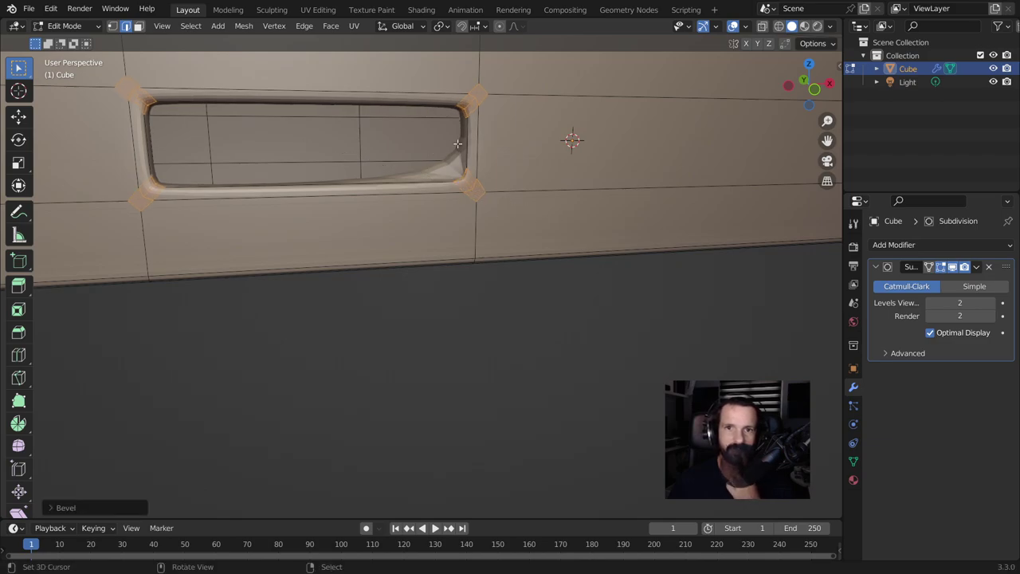
pyautogui.moveTo(463, 171)
pyautogui.mouseDown(button='middle')
pyautogui.moveTo(490, 228)
pyautogui.moveTo(558, 239)
pyautogui.mouseUp(button='middle')
pyautogui.click(953, 267)
pyautogui.scroll(5, 522, 275)
pyautogui.moveTo(521, 275); pyautogui.dragTo(534, 267, button='middle')
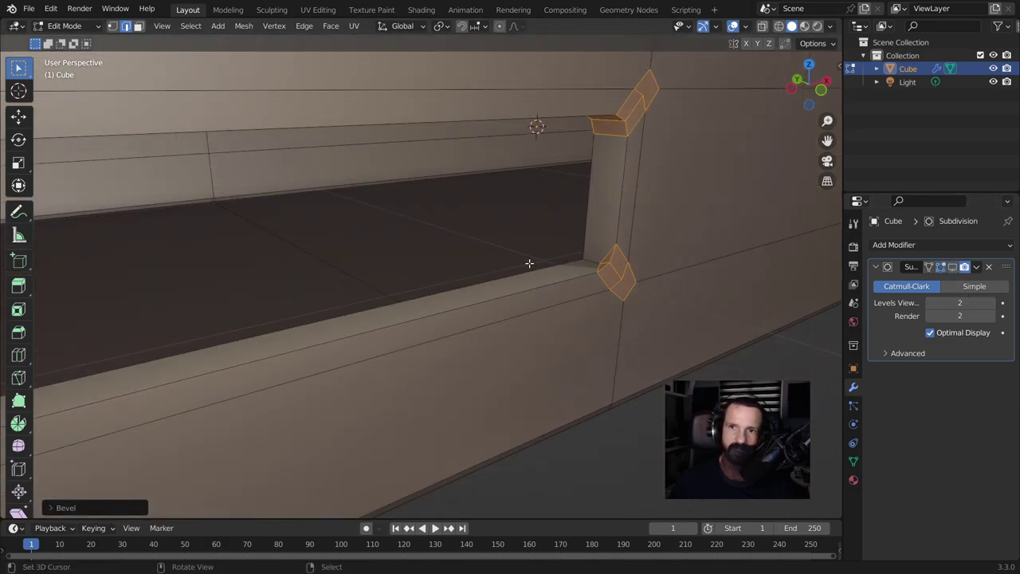
pyautogui.hotkey('ctrl', 'z')
# Re-bevel the opening's four corner edges with two segments, about 0.0568 m wide
pyautogui.scroll(-5, 594, 259)
pyautogui.moveTo(594, 259)
pyautogui.mouseDown(button='middle')
pyautogui.moveTo(501, 258)
pyautogui.moveTo(444, 274)
pyautogui.moveTo(473, 264)
pyautogui.moveTo(534, 275)
pyautogui.moveTo(587, 262)
pyautogui.moveTo(570, 254)
pyautogui.moveTo(549, 258)
pyautogui.moveTo(608, 271)
pyautogui.moveTo(586, 278)
pyautogui.mouseUp(button='middle')
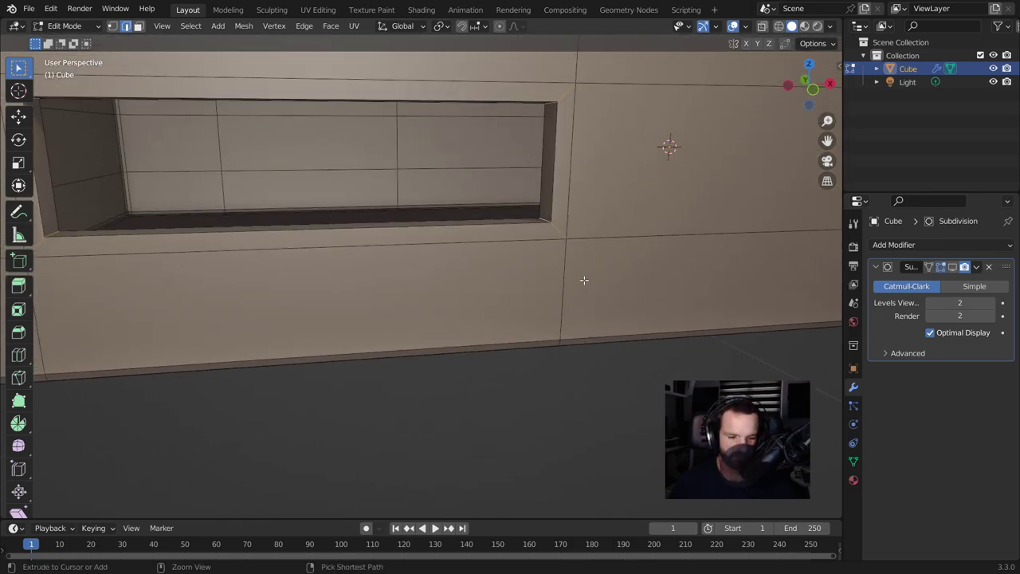
pyautogui.hotkey('ctrl', 'b')
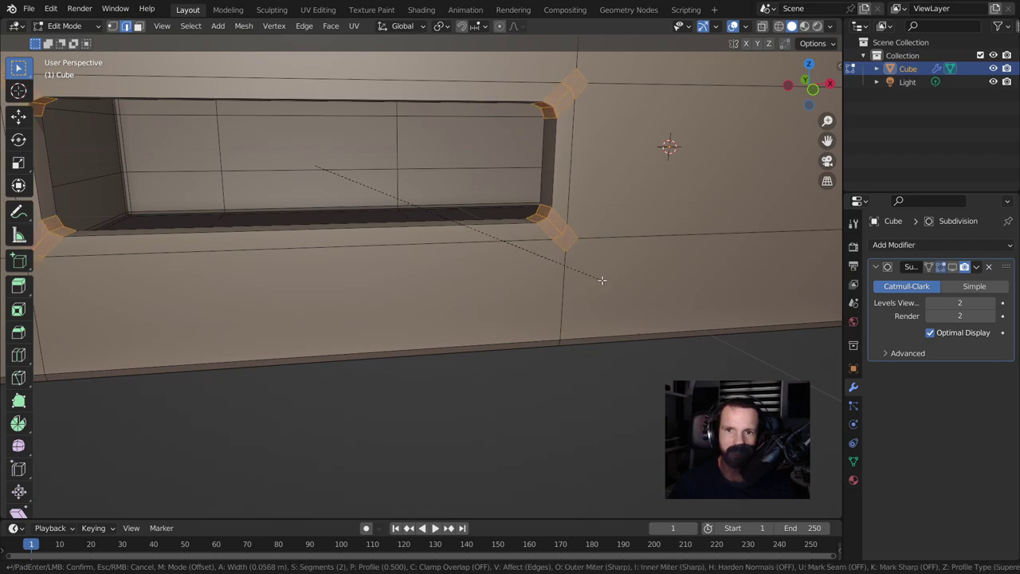
pyautogui.click(599, 278)
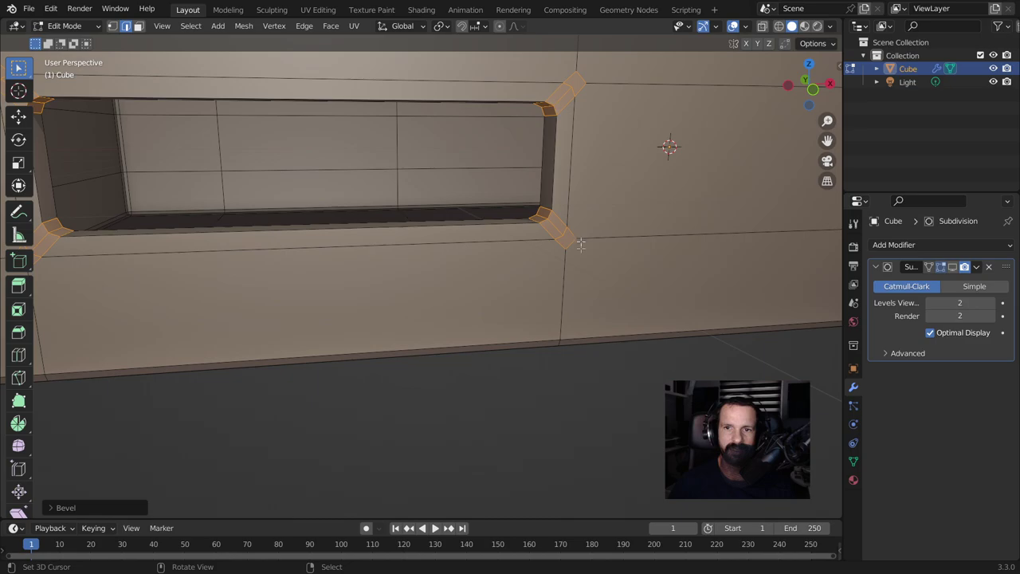
pyautogui.hotkey('alt', 'a')
pyautogui.moveTo(620, 305); pyautogui.dragTo(609, 307, button='middle')
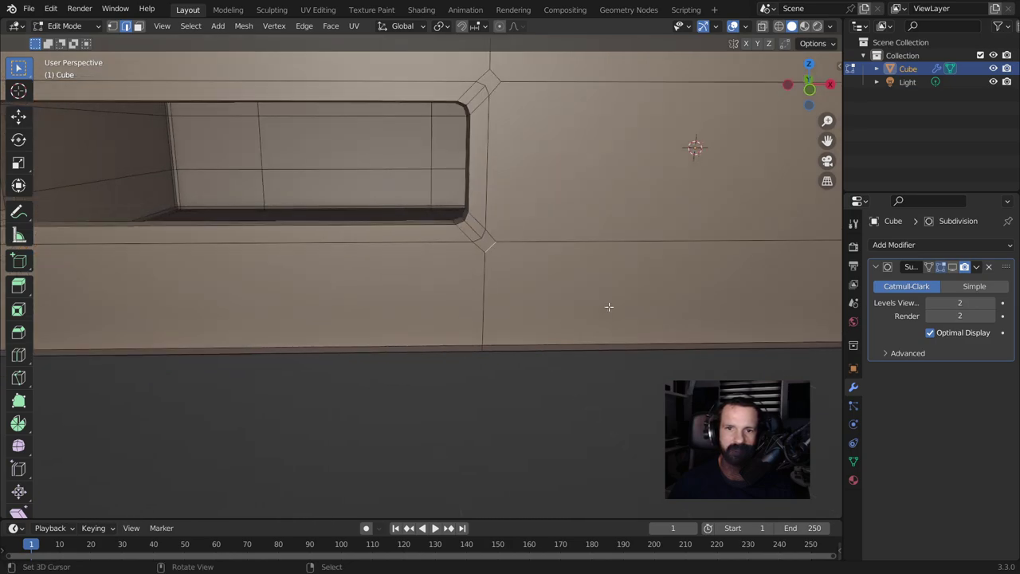
pyautogui.scroll(3, 610, 307)
pyautogui.click(517, 165)
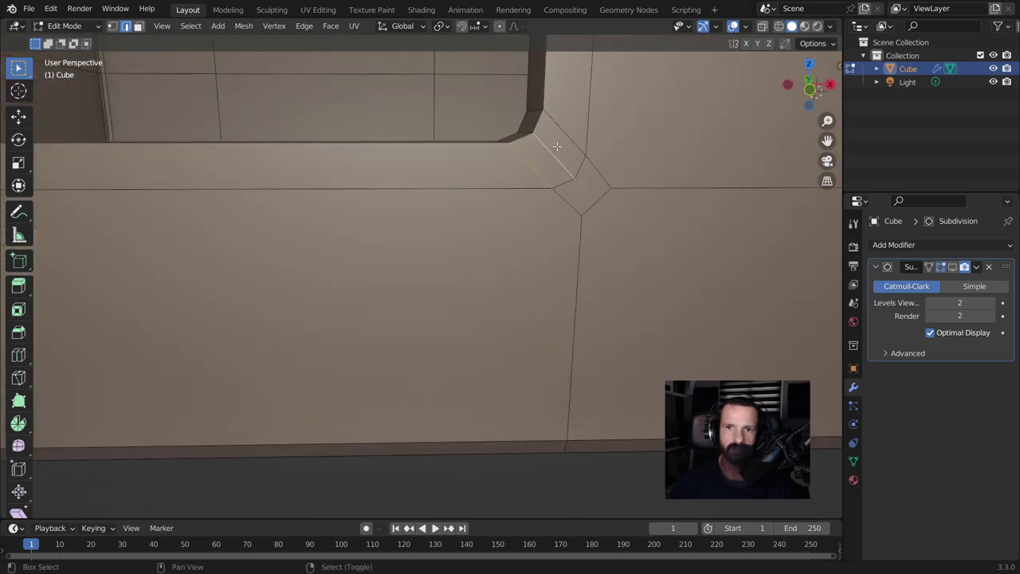
# Merge the stray vertices at the first bevelled corner At Center
pyautogui.keyDown('shift'); pyautogui.click(571, 204); pyautogui.keyUp('shift')
pyautogui.keyDown('shift'); pyautogui.click(607, 198); pyautogui.keyUp('shift')
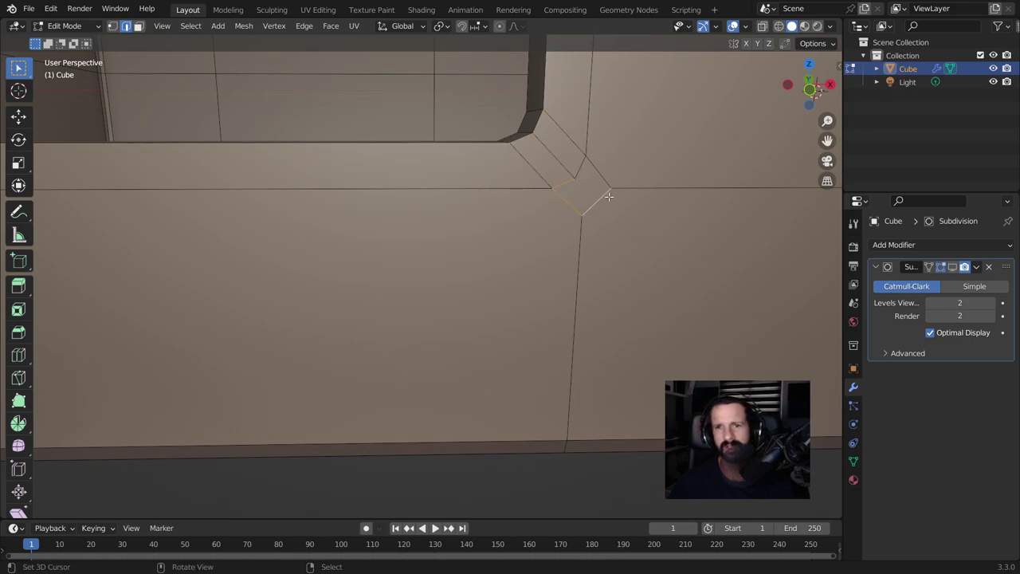
pyautogui.scroll(-3, 608, 222)
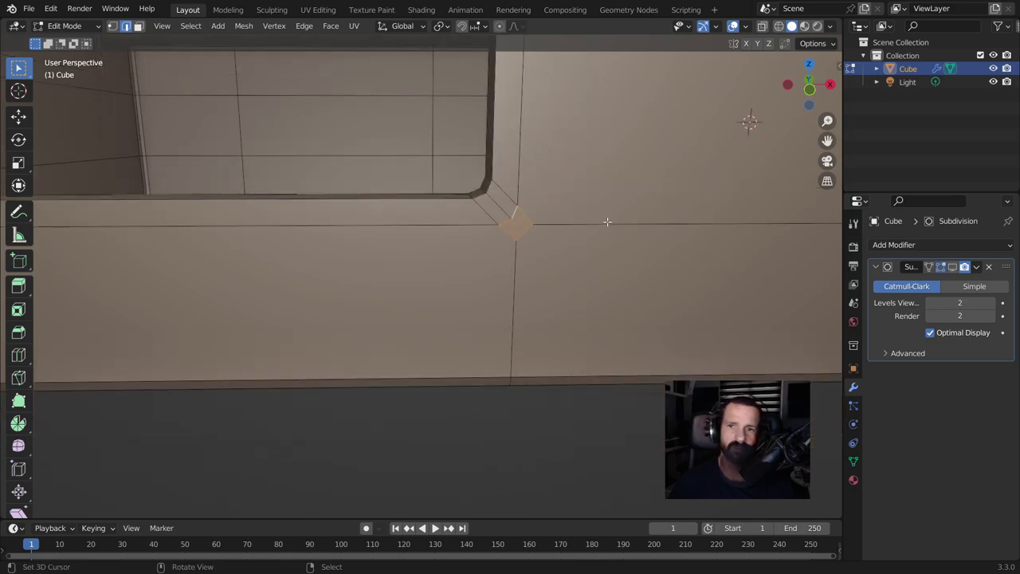
pyautogui.press('1')
pyautogui.click(515, 240)
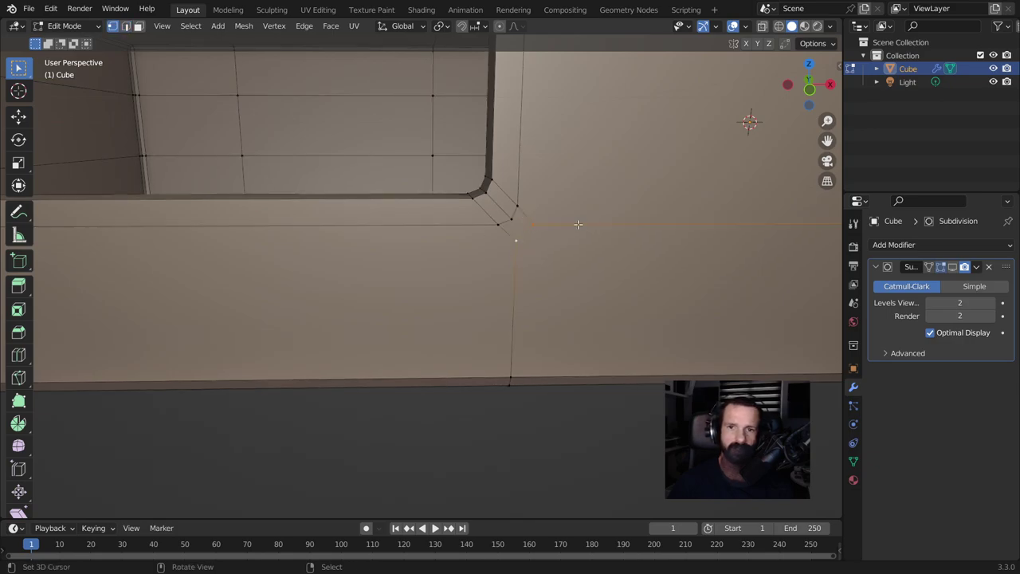
pyautogui.press('m')
pyautogui.click(578, 223)
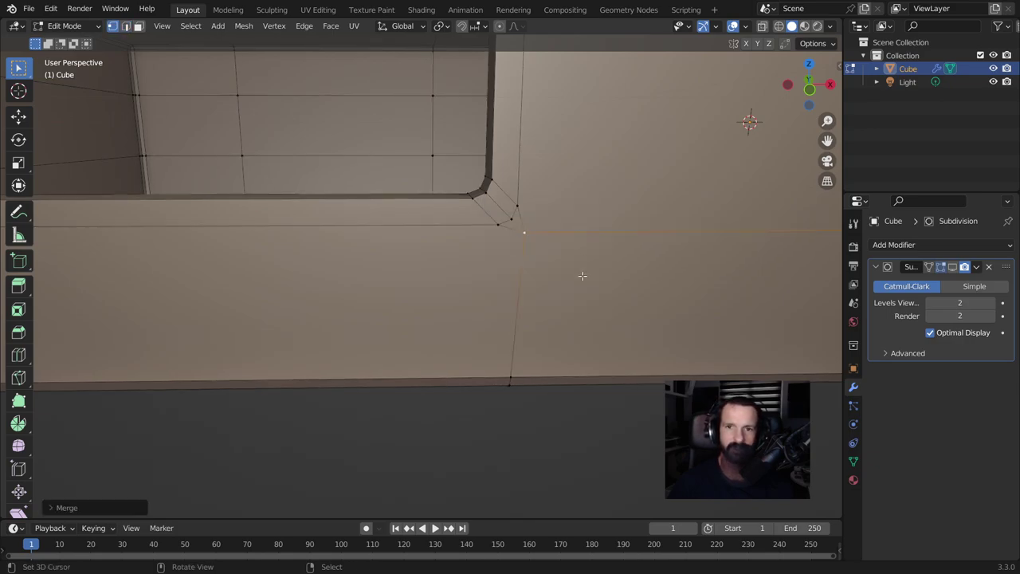
# Merge the extra vertices at the opening's left corners At Center
pyautogui.scroll(-1, 583, 276)
pyautogui.keyDown('shift'); pyautogui.moveTo(151, 270); pyautogui.dragTo(507, 265, button='middle'); pyautogui.keyUp('shift')
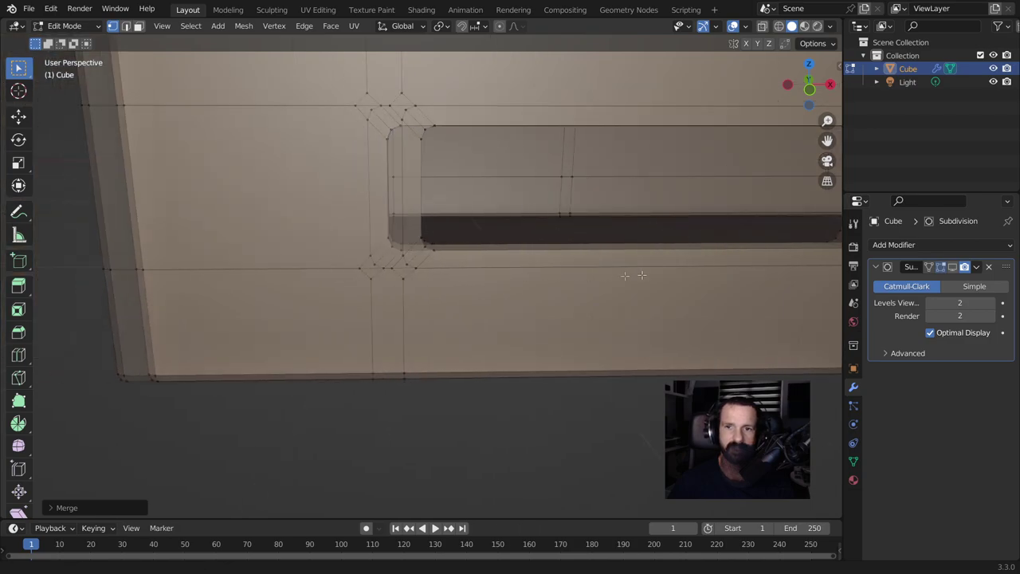
pyautogui.click(507, 266)
pyautogui.keyDown('shift'); pyautogui.click(495, 254); pyautogui.keyUp('shift')
pyautogui.press('m')
pyautogui.click(435, 252)
pyautogui.click(514, 77)
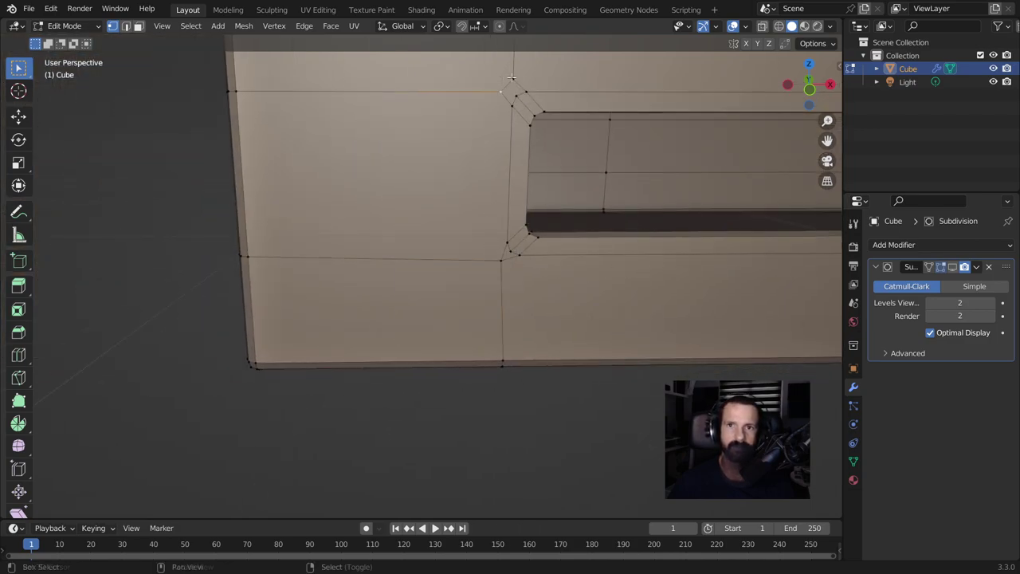
pyautogui.press('m')
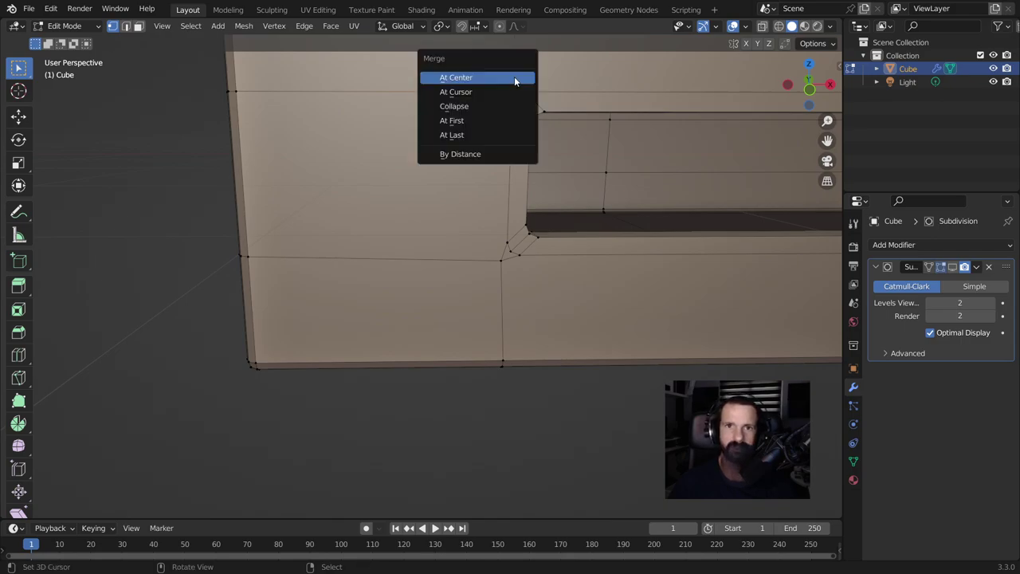
pyautogui.click(516, 83)
# Merge the right corner vertices At Center, redoing one merge that distorted the wall
pyautogui.moveTo(580, 178); pyautogui.dragTo(477, 190, button='middle')
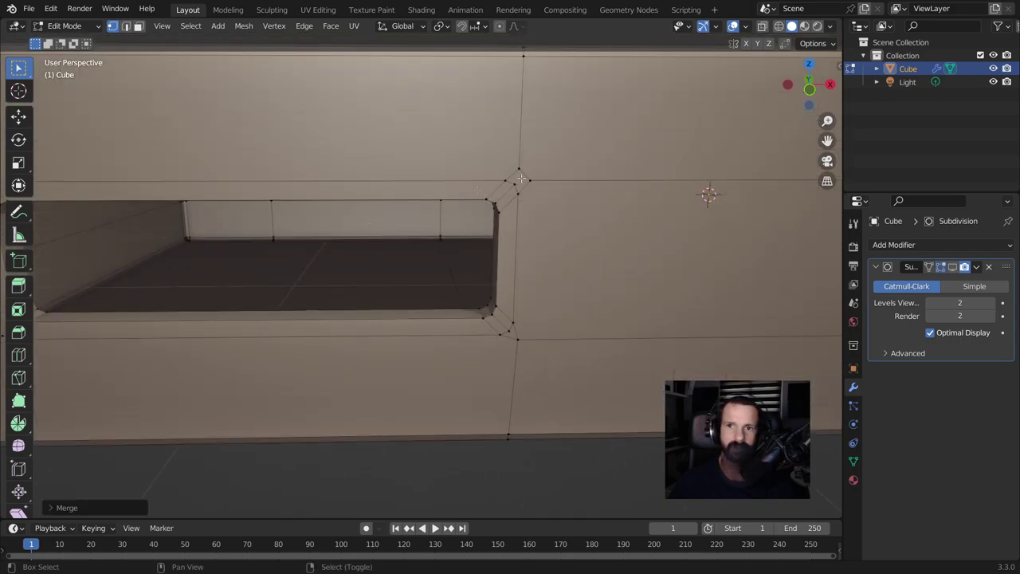
pyautogui.keyDown('shift'); pyautogui.click(530, 180); pyautogui.keyUp('shift')
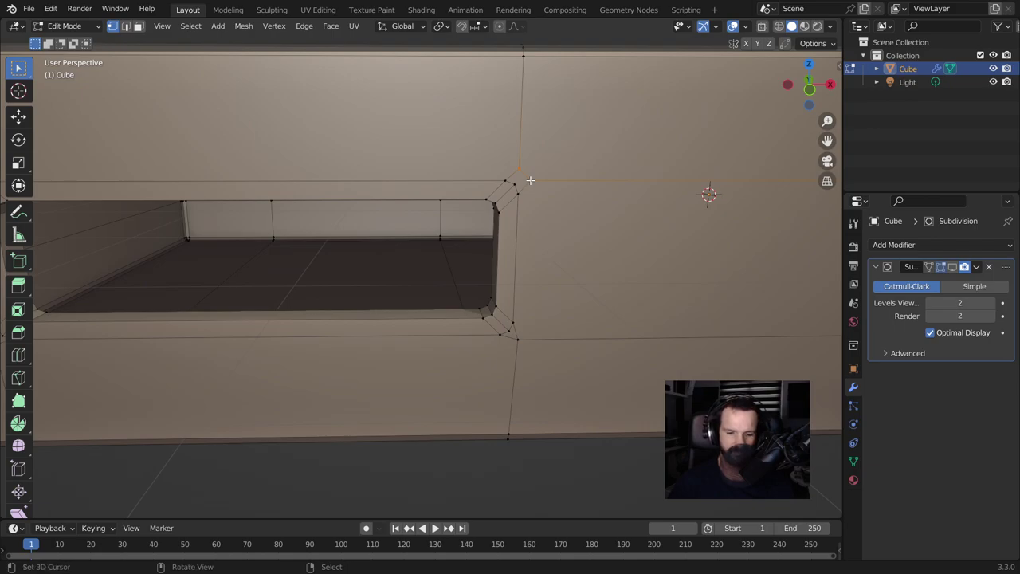
pyautogui.press('m')
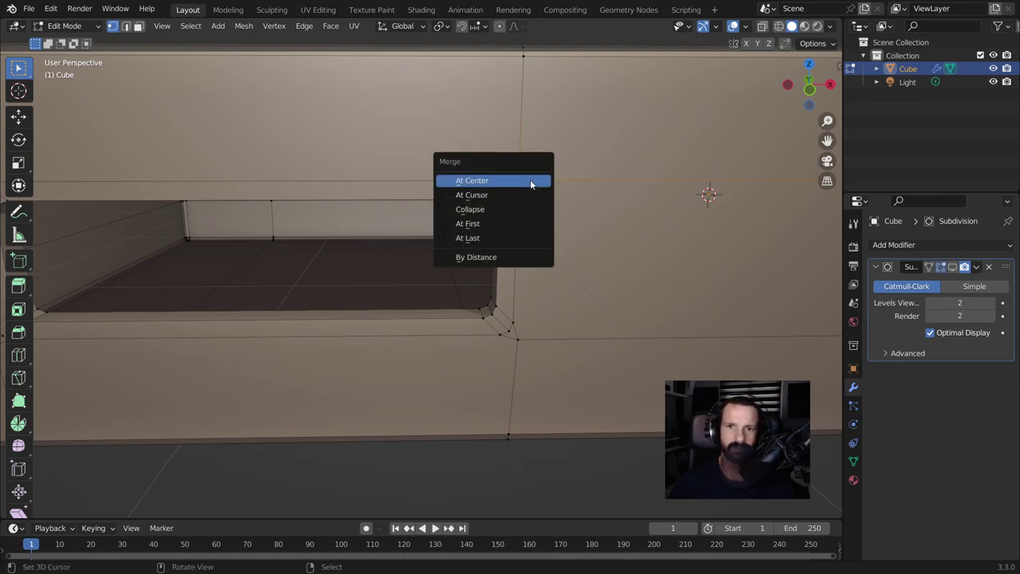
pyautogui.click(531, 181)
pyautogui.hotkey('ctrl', 'z')
pyautogui.hotkey('ctrl', 'z')
pyautogui.press('m')
pyautogui.click(558, 208)
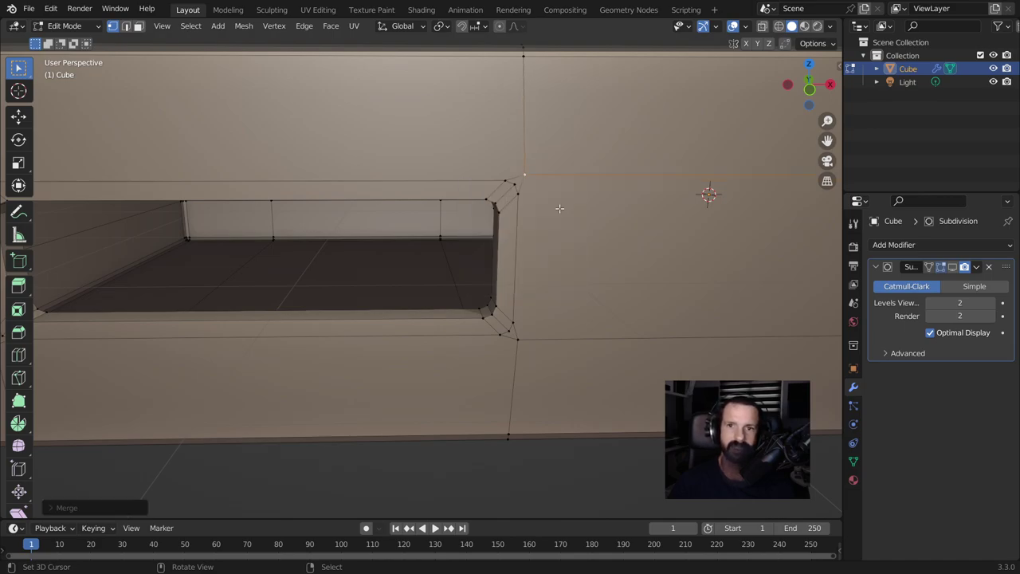
pyautogui.scroll(-2, 560, 208)
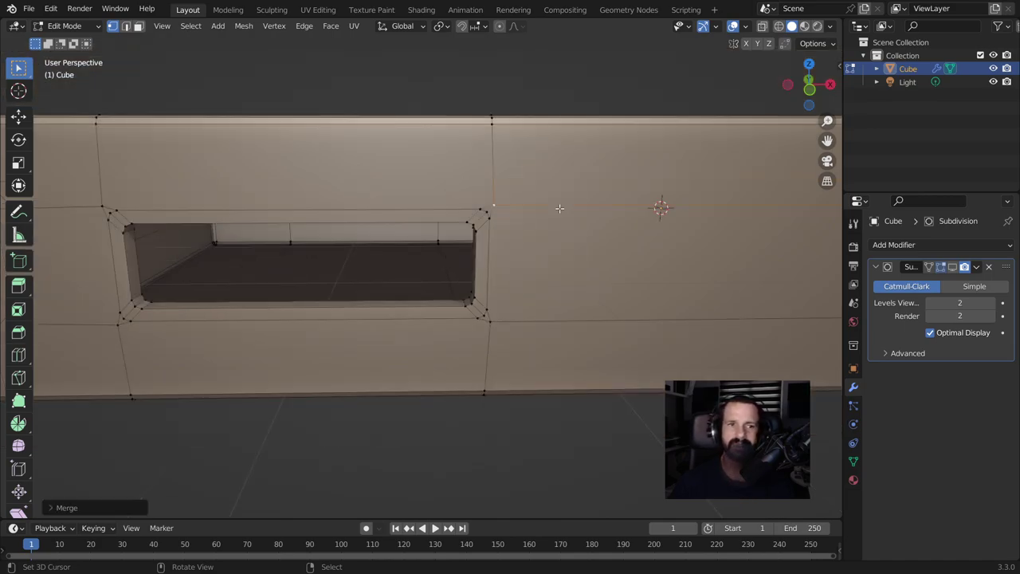
pyautogui.moveTo(582, 231); pyautogui.dragTo(633, 178, button='middle')
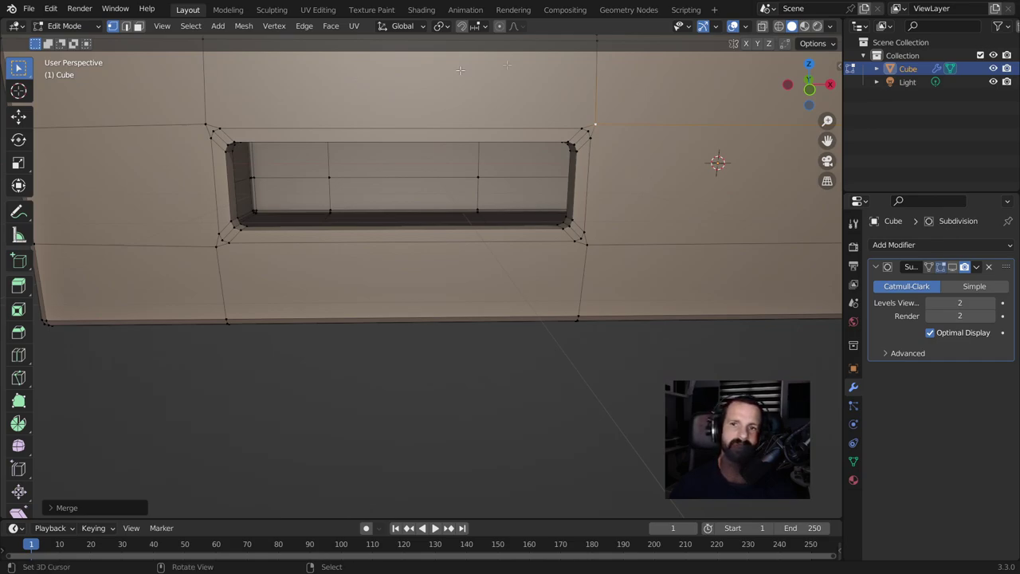
# Re-enable the Subdivision modifier's viewport display and inspect the rounded recess
pyautogui.click(954, 267)
pyautogui.moveTo(605, 240)
pyautogui.mouseDown(button='middle')
pyautogui.moveTo(556, 255)
pyautogui.moveTo(639, 248)
pyautogui.moveTo(745, 204)
pyautogui.moveTo(668, 224)
pyautogui.mouseUp(button='middle')
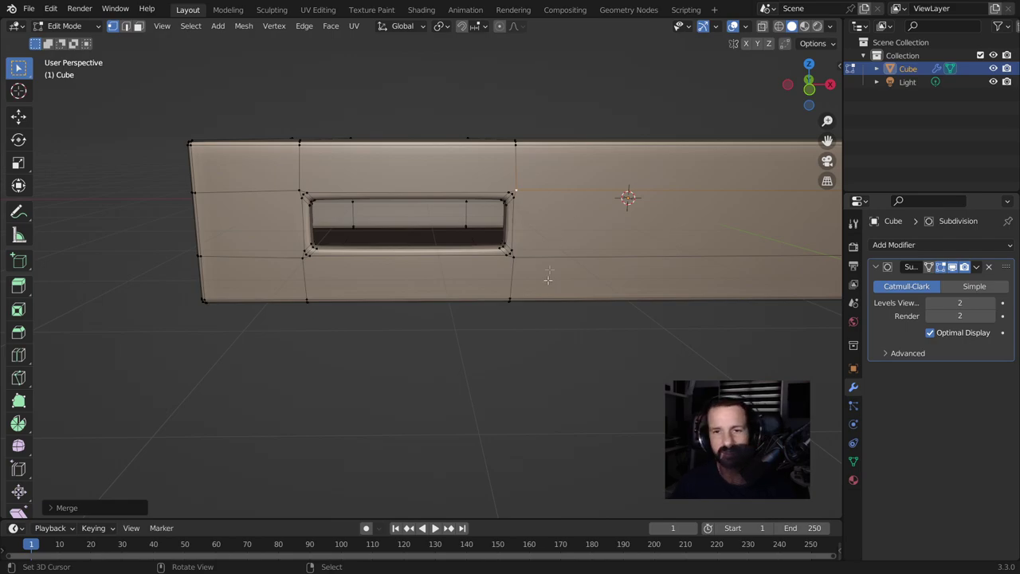
pyautogui.scroll(3, 549, 278)
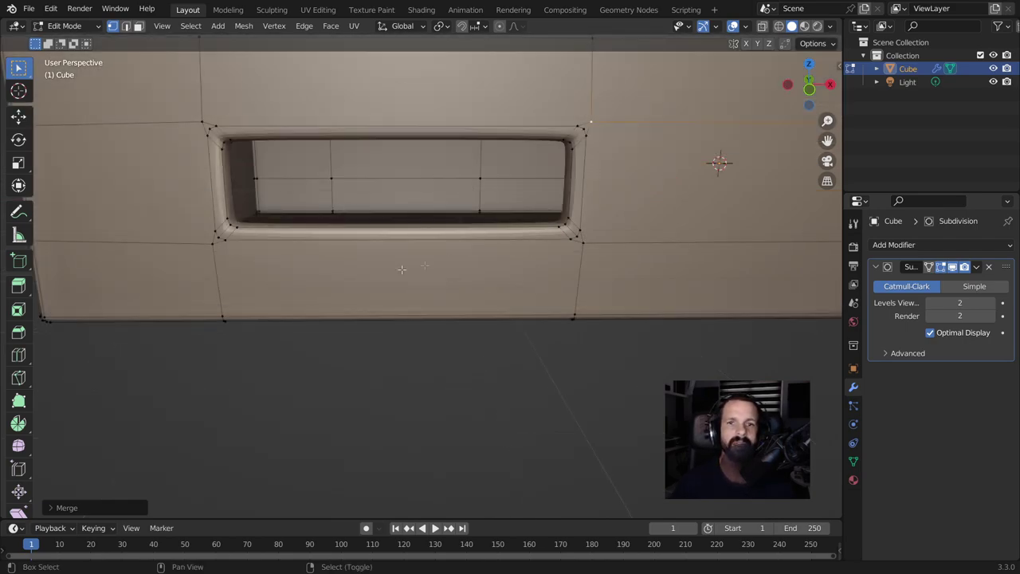
pyautogui.moveTo(449, 260); pyautogui.dragTo(412, 289, button='middle')
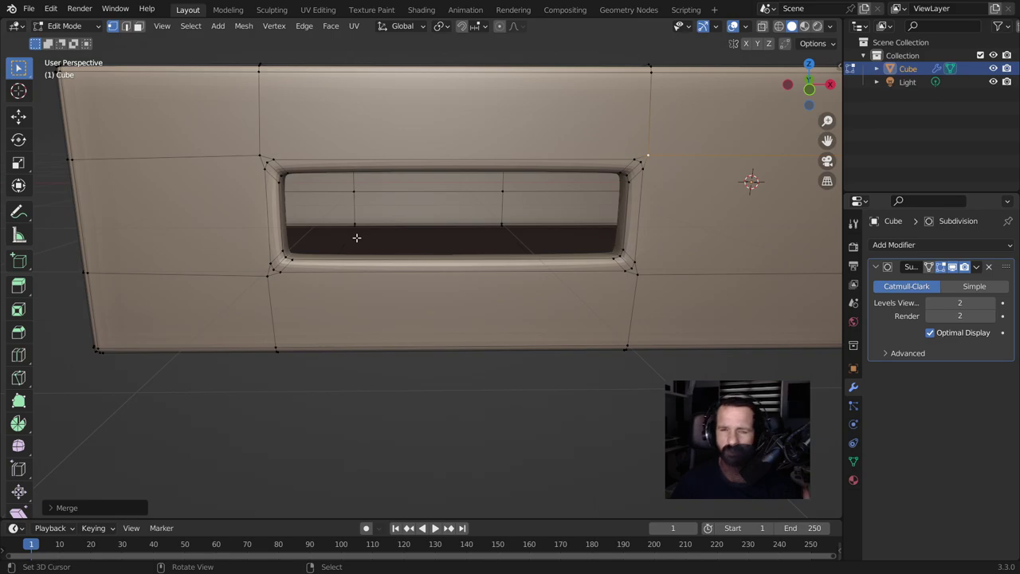
pyautogui.moveTo(477, 240); pyautogui.dragTo(629, 236, button='middle')
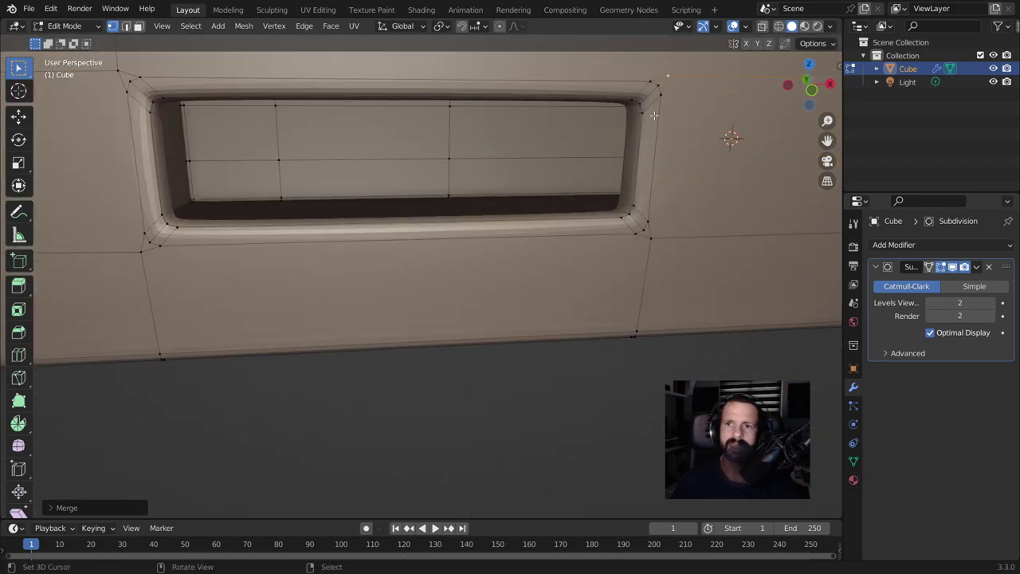
pyautogui.moveTo(632, 192); pyautogui.dragTo(654, 204, button='middle')
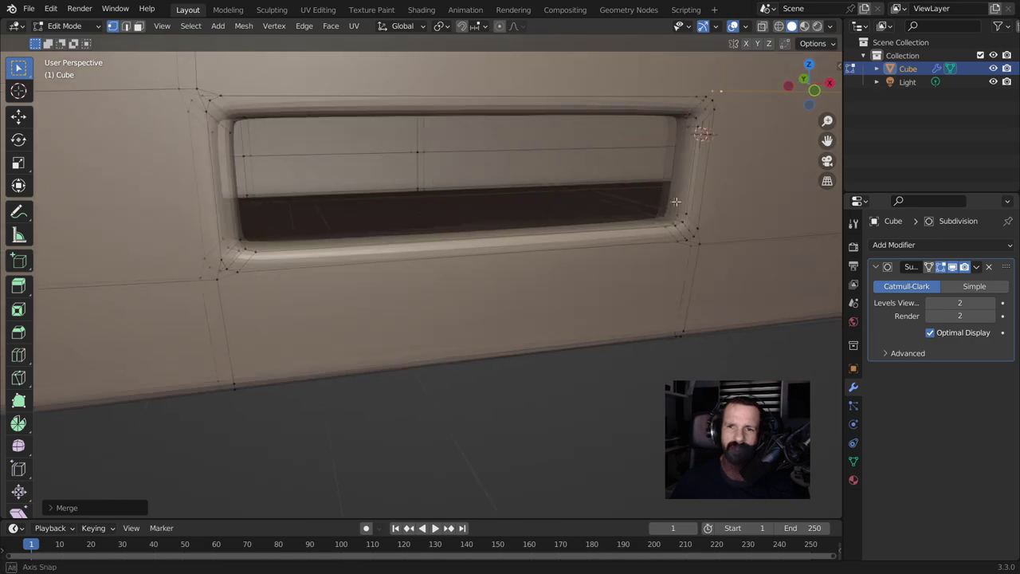
pyautogui.scroll(3, 676, 215)
# Select the edge loop around the recess and start sliding it, then cancel the slide
pyautogui.keyDown('alt'); pyautogui.click(802, 197); pyautogui.keyUp('alt')
pyautogui.press('g')
pyautogui.press('g')
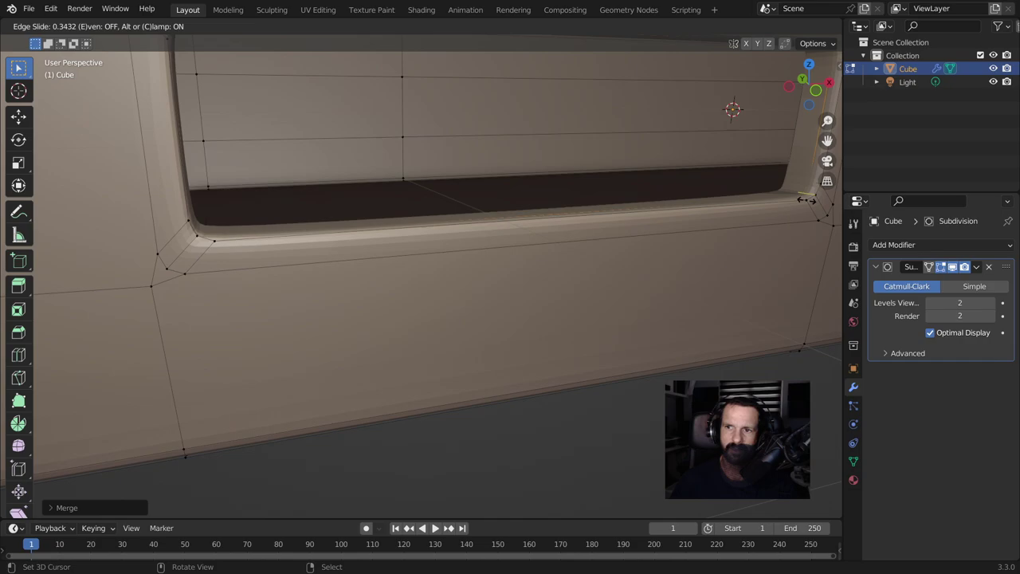
pyautogui.rightClick(805, 196)
pyautogui.scroll(-5, 735, 233)
pyautogui.moveTo(735, 233); pyautogui.dragTo(654, 248, button='middle')
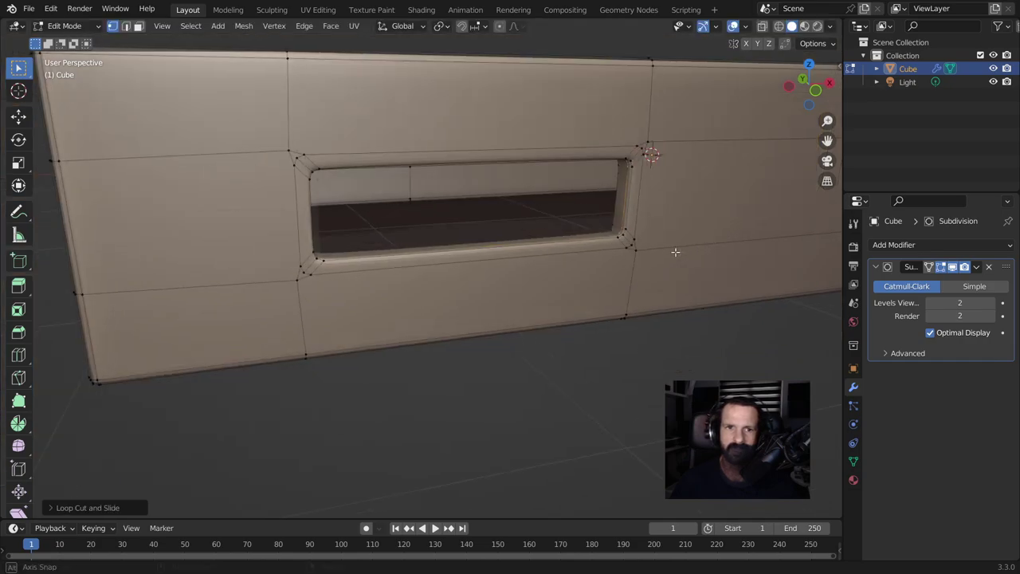
pyautogui.scroll(-2, 638, 251)
# Leave Edit Mode to inspect the whole box from its left side, then re-enter
pyautogui.press('Tab')
pyautogui.scroll(2, 434, 260)
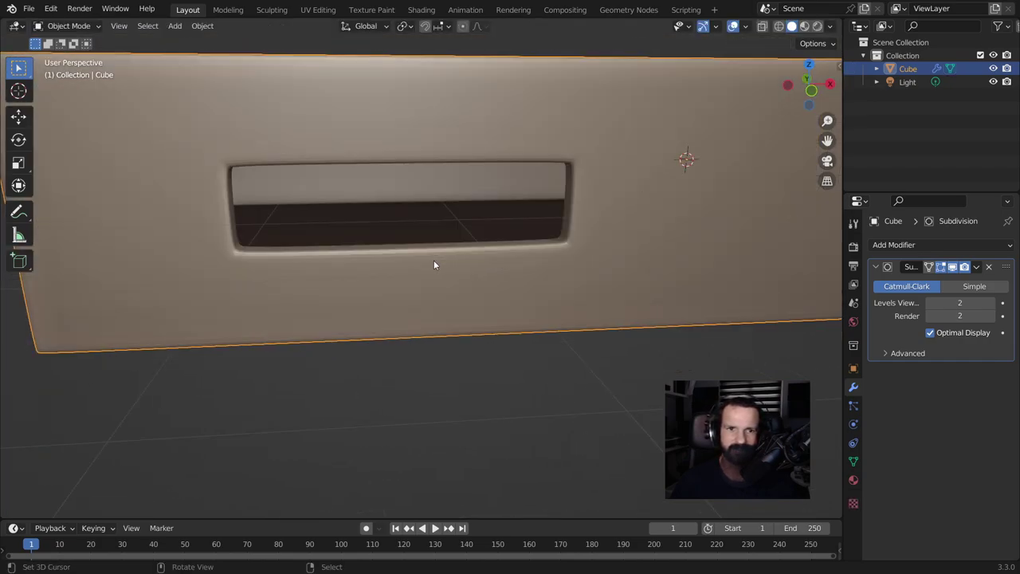
pyautogui.scroll(2, 434, 260)
pyautogui.moveTo(412, 279)
pyautogui.mouseDown(button='middle')
pyautogui.moveTo(435, 264)
pyautogui.moveTo(423, 266)
pyautogui.mouseUp(button='middle')
pyautogui.scroll(-2, 422, 261)
pyautogui.press('Tab')
pyautogui.press('Tab')
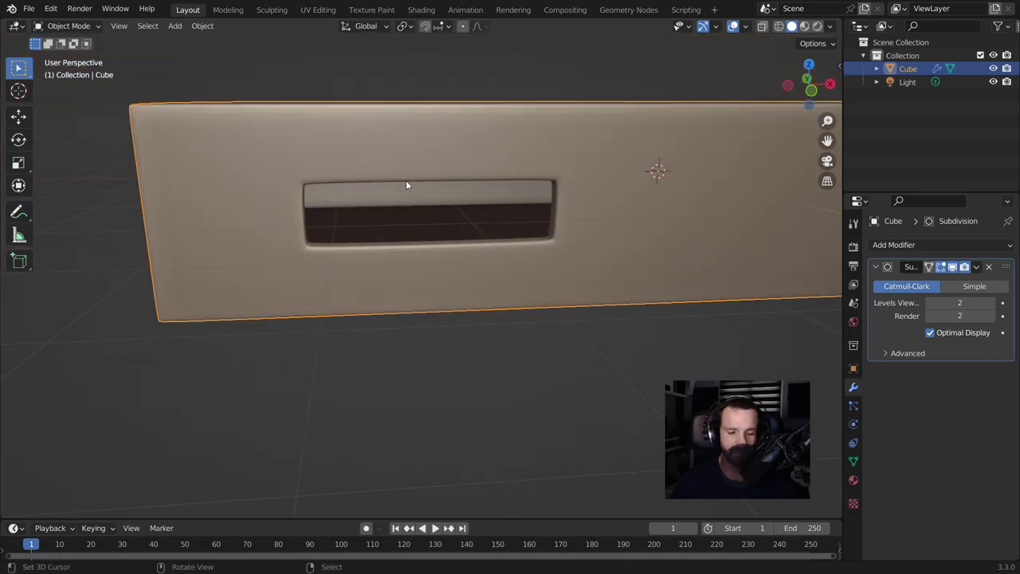
# Apply Shade Smooth to the box and return to Edit Mode, looking down on it
pyautogui.rightClick(406, 185)
pyautogui.click(405, 185)
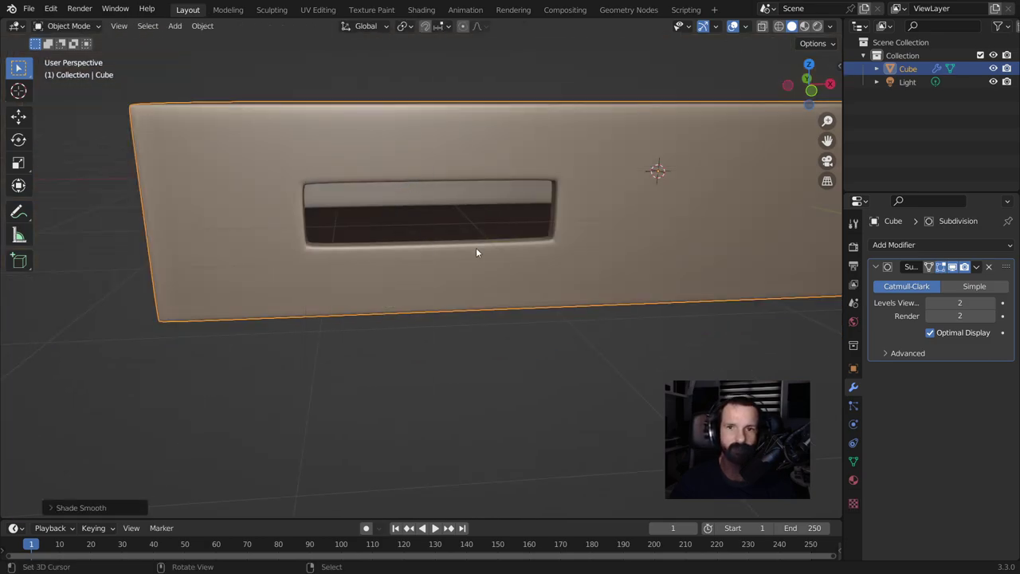
pyautogui.press('Tab')
pyautogui.scroll(-3, 476, 247)
pyautogui.moveTo(686, 314)
pyautogui.mouseDown(button='middle')
pyautogui.moveTo(537, 377)
pyautogui.moveTo(563, 198)
pyautogui.moveTo(539, 266)
pyautogui.moveTo(565, 196)
pyautogui.moveTo(551, 191)
pyautogui.mouseUp(button='middle')
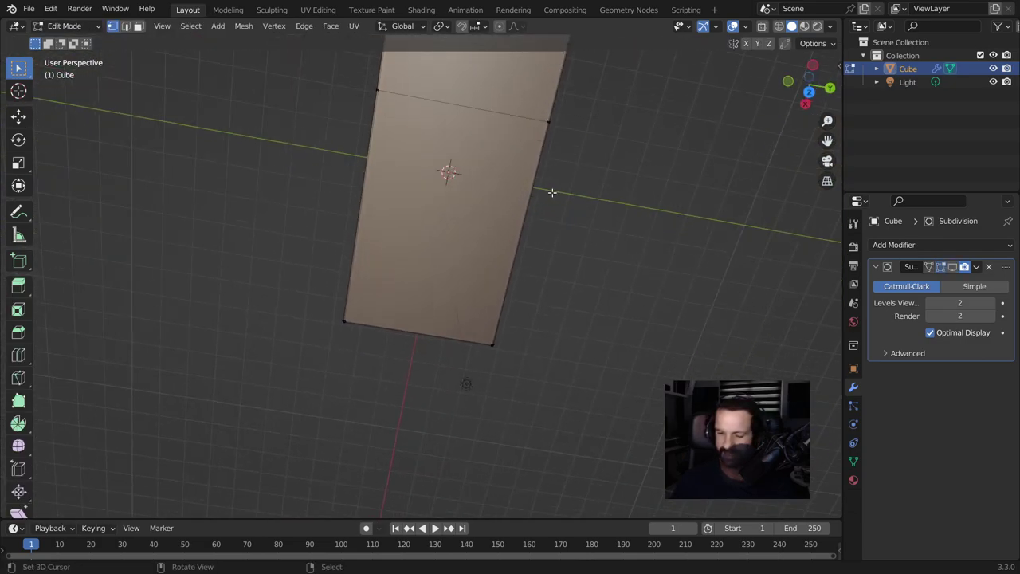
# Inspect the box from front and top views, then go back into Edit Mode viewing it lengthwise
pyautogui.press('KP_1')
pyautogui.press('KP_7')
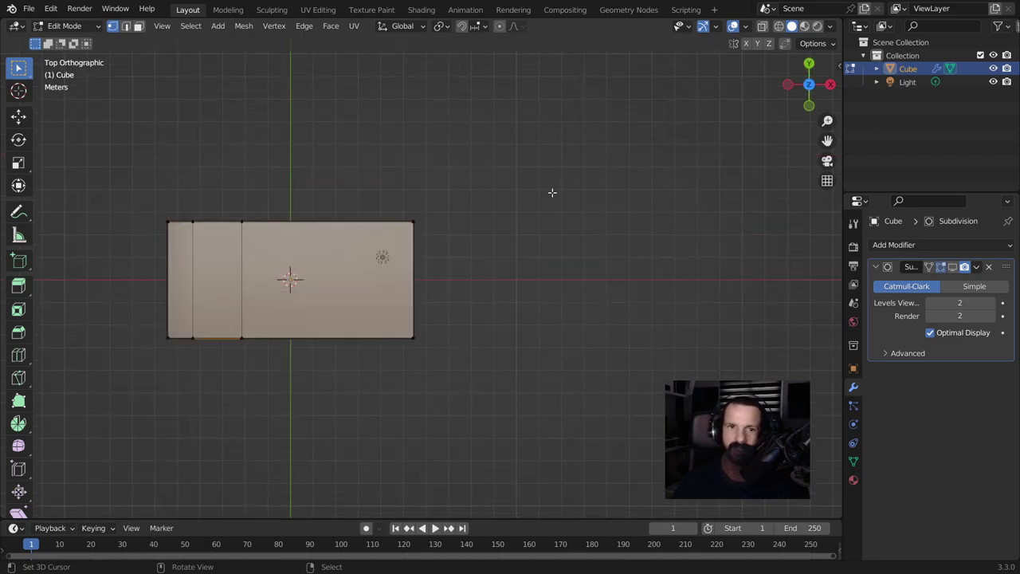
pyautogui.scroll(-2, 510, 223)
pyautogui.keyDown('shift'); pyautogui.moveTo(490, 251); pyautogui.dragTo(576, 228, button='middle'); pyautogui.keyUp('shift')
pyautogui.scroll(1, 576, 228)
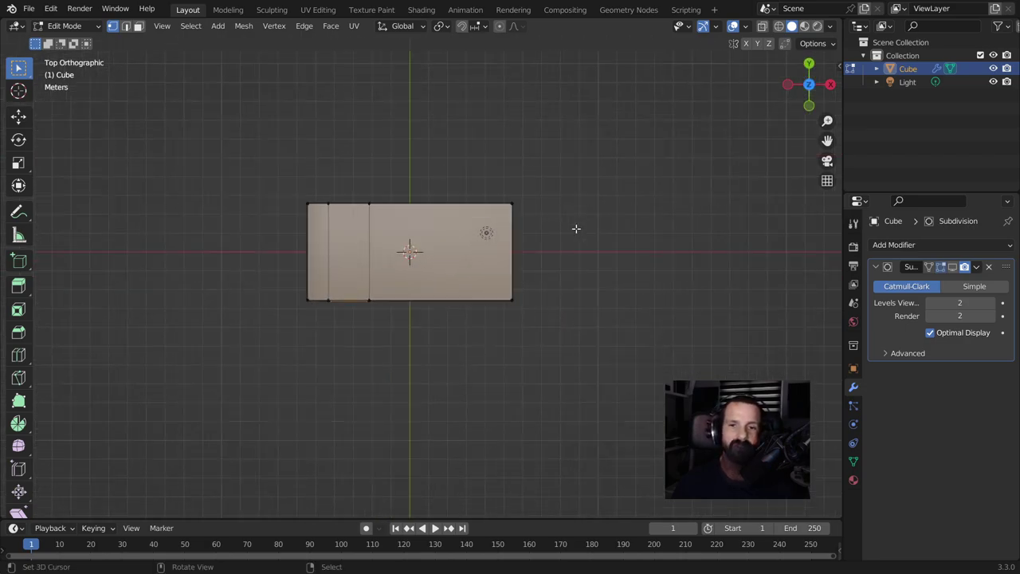
pyautogui.scroll(4, 566, 227)
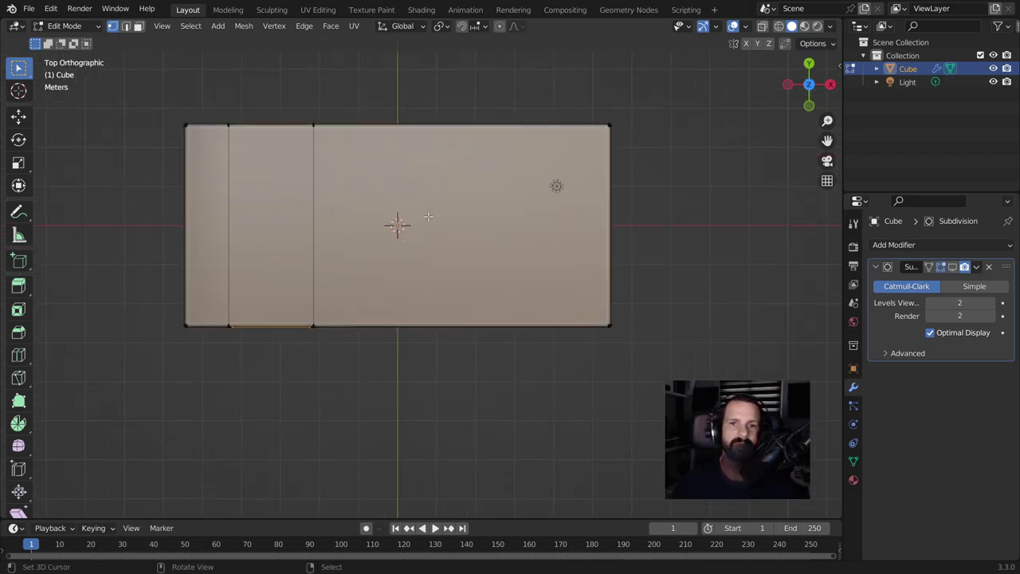
pyautogui.moveTo(428, 217)
pyautogui.mouseDown(button='middle')
pyautogui.moveTo(606, 224)
pyautogui.moveTo(505, 249)
pyautogui.mouseUp(button='middle')
pyautogui.press('Tab')
pyautogui.press('Tab')
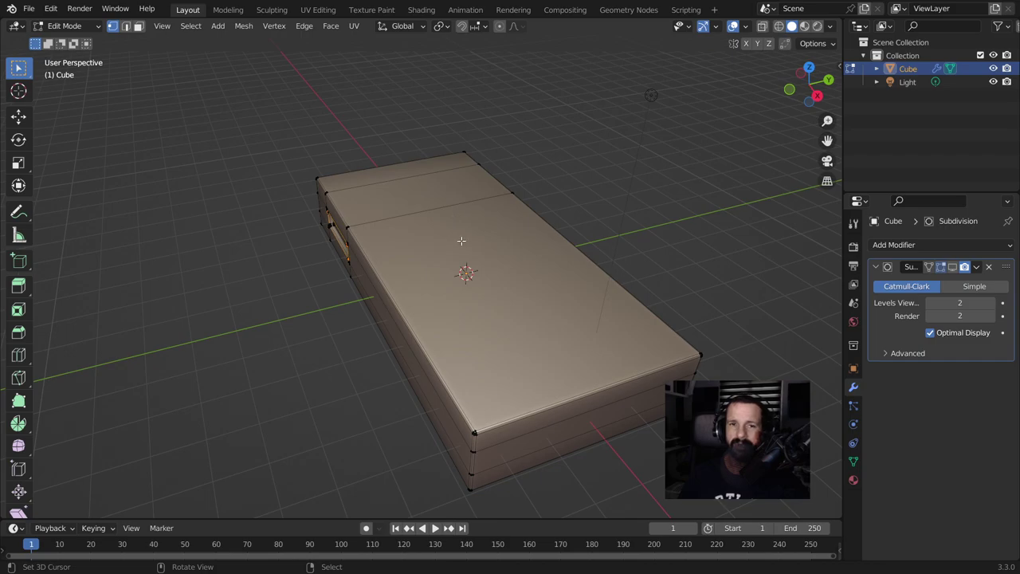
pyautogui.moveTo(461, 241); pyautogui.dragTo(525, 273, button='middle')
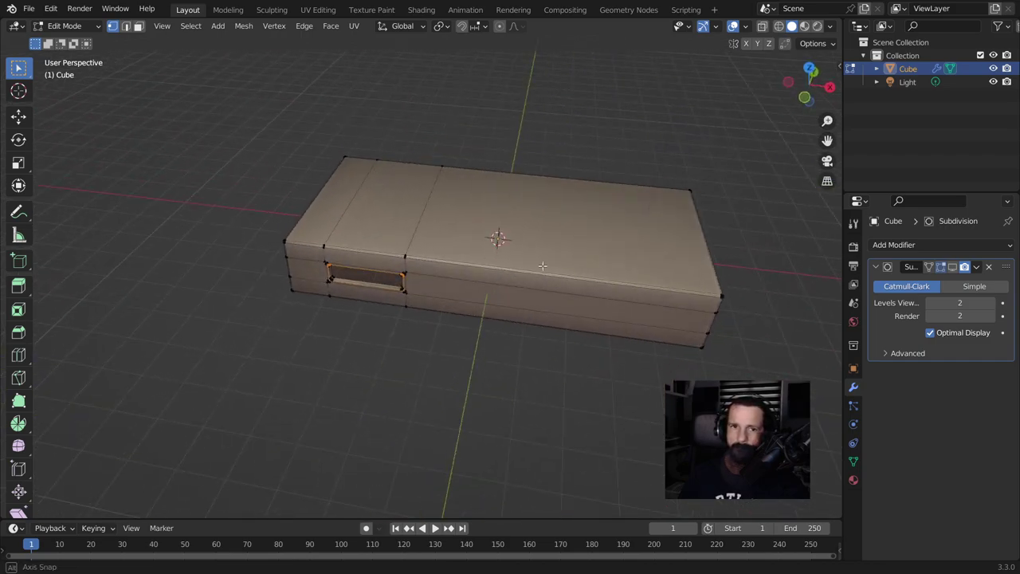
# Add a new loop cut across the box and slide it into position
pyautogui.hotkey('ctrl', 'r')
pyautogui.click(554, 279)
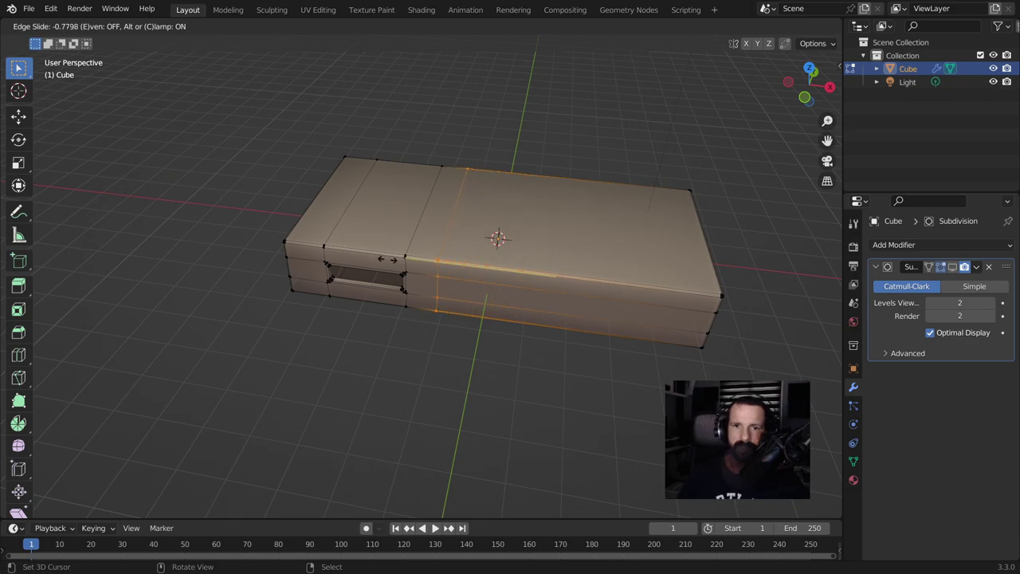
pyautogui.click(389, 259)
pyautogui.moveTo(556, 242); pyautogui.dragTo(405, 290, button='middle')
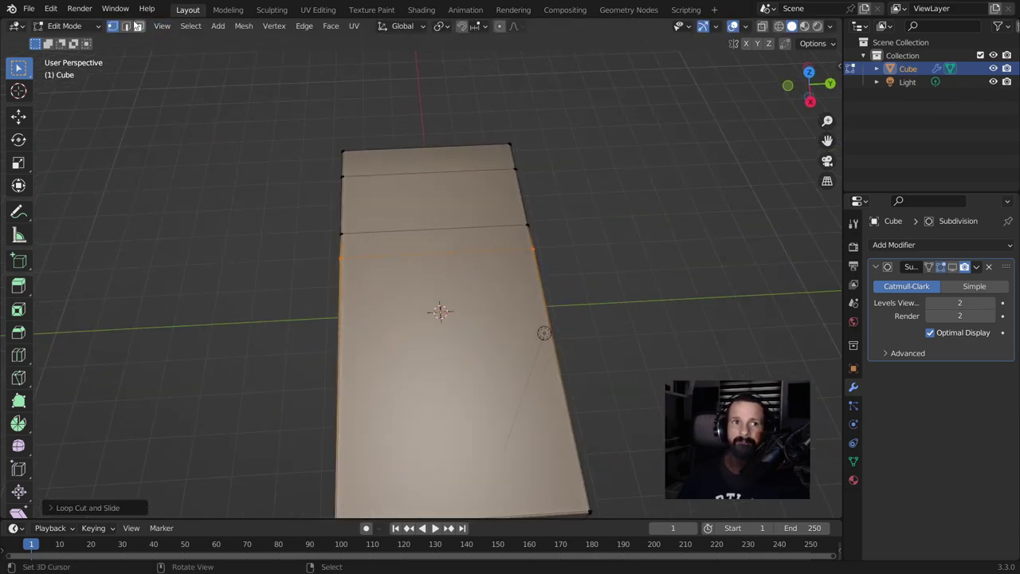
# In face select mode, select the top face strips, ending with only the large top face
pyautogui.click(138, 25)
pyautogui.click(390, 175)
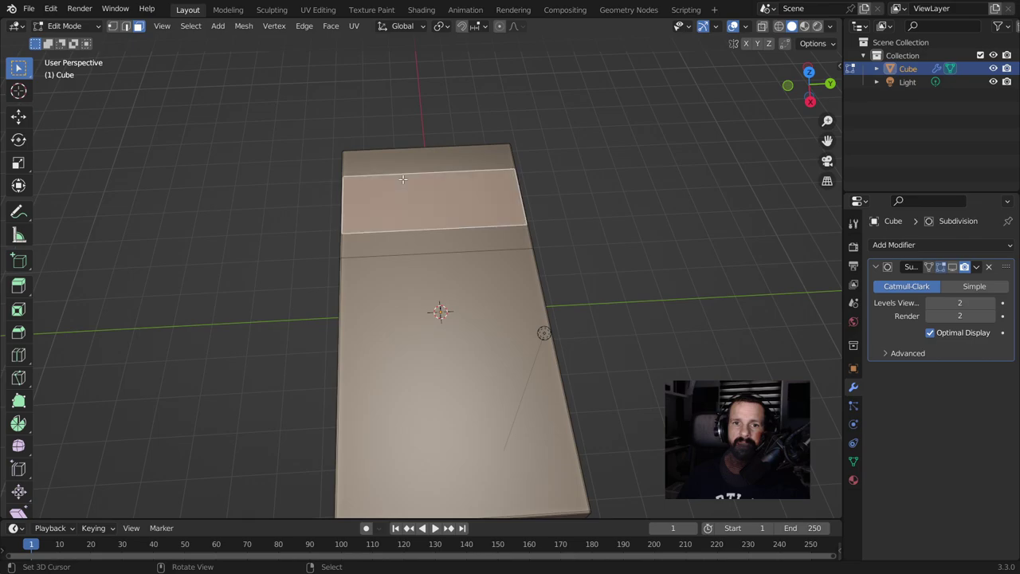
pyautogui.keyDown('shift'); pyautogui.click(436, 237); pyautogui.keyUp('shift')
pyautogui.moveTo(643, 303)
pyautogui.mouseDown(button='middle')
pyautogui.moveTo(629, 337)
pyautogui.moveTo(661, 298)
pyautogui.moveTo(443, 239)
pyautogui.mouseUp(button='middle')
pyautogui.click(441, 237)
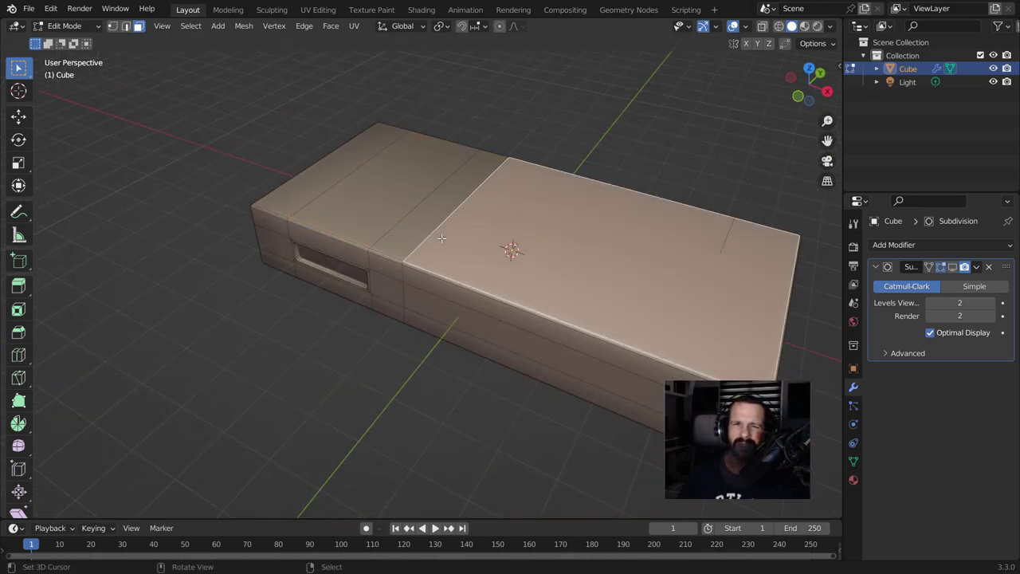
# Slide an edge loop across the top so it splits the top into panels
pyautogui.click(125, 26)
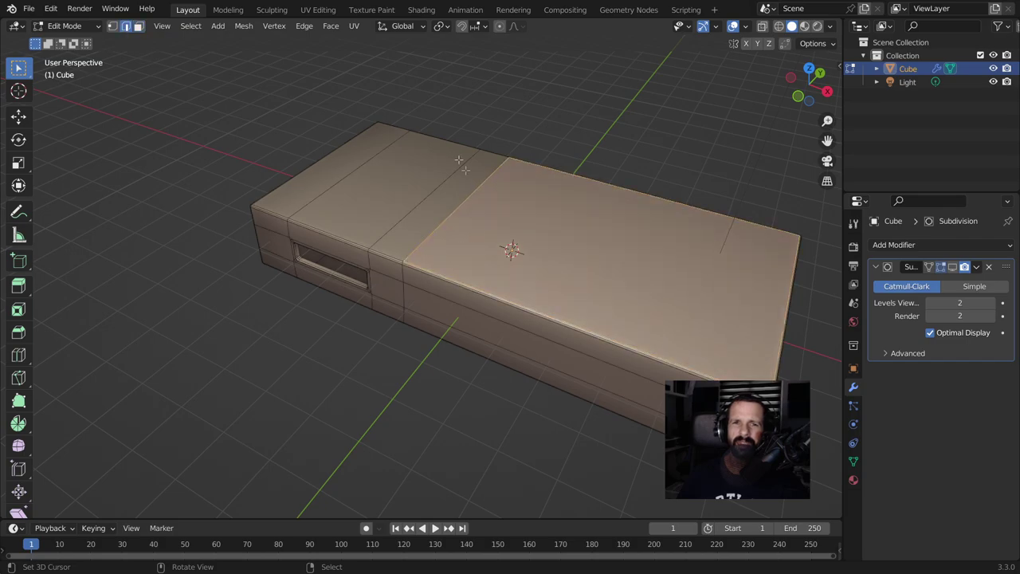
pyautogui.keyDown('alt'); pyautogui.click(480, 192); pyautogui.keyUp('alt')
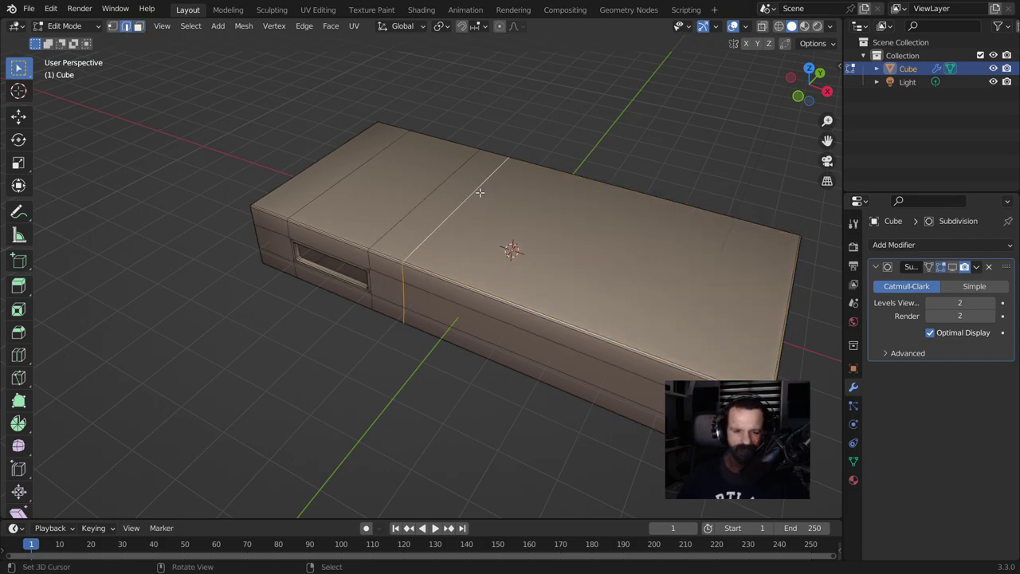
pyautogui.press('g')
pyautogui.press('g')
pyautogui.click(487, 199)
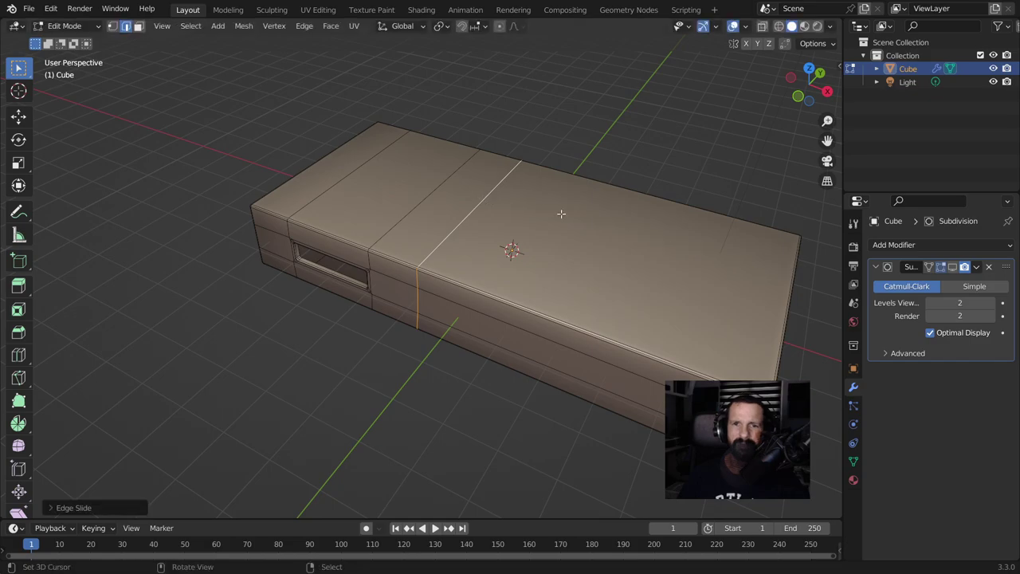
pyautogui.moveTo(561, 214); pyautogui.dragTo(526, 143, button='middle')
pyautogui.click(138, 26)
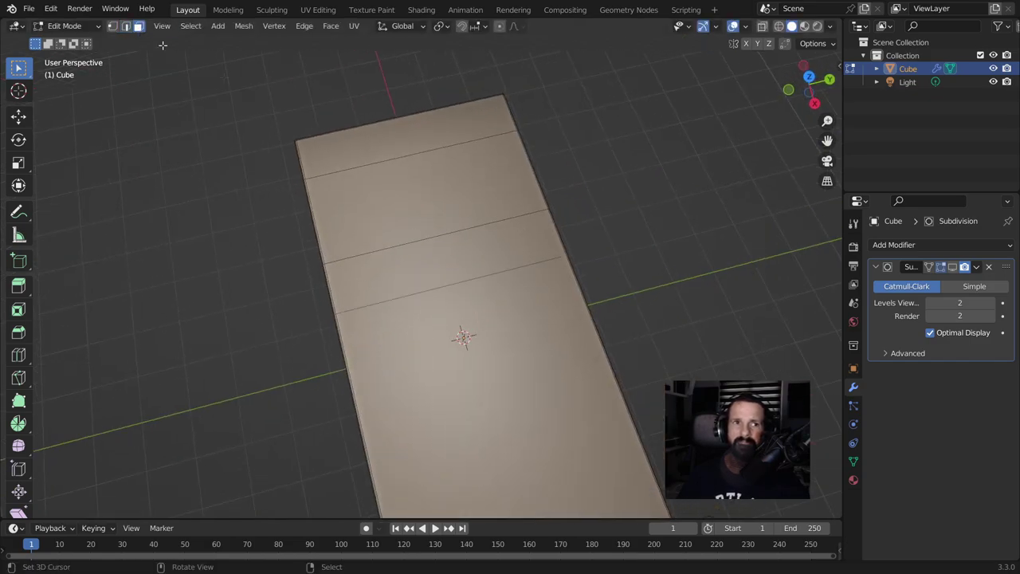
# Inset the two top faces near the slotted end and extrude them inward
pyautogui.click(434, 158)
pyautogui.keyDown('shift'); pyautogui.click(448, 245); pyautogui.keyUp('shift')
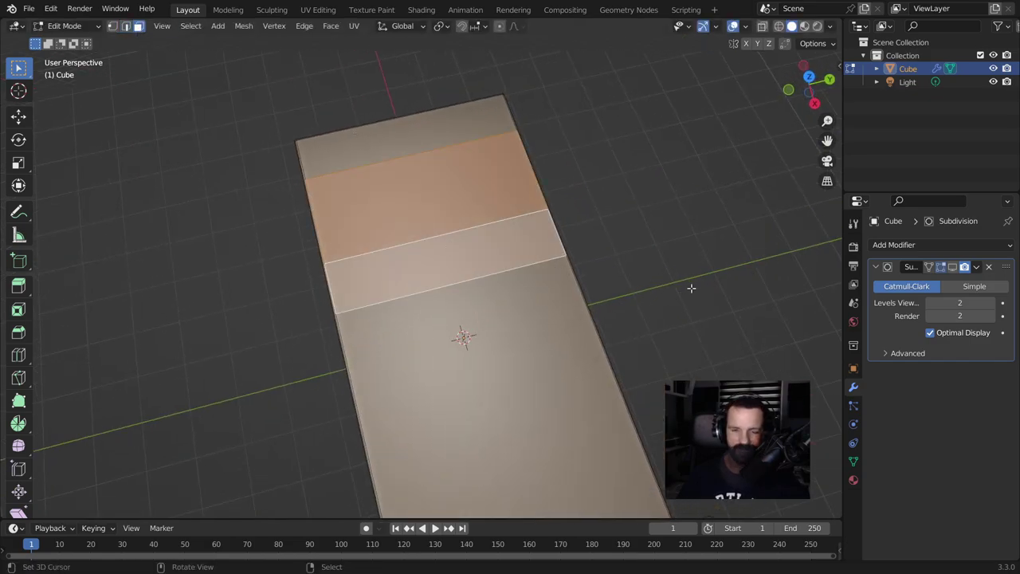
pyautogui.press('i')
pyautogui.click(682, 287)
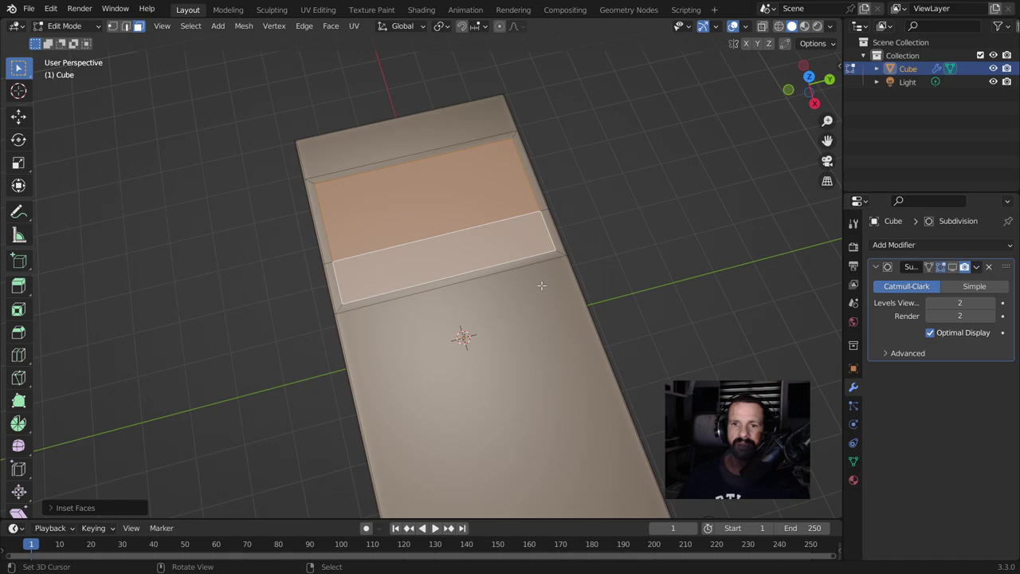
pyautogui.press('e')
pyautogui.click(610, 279)
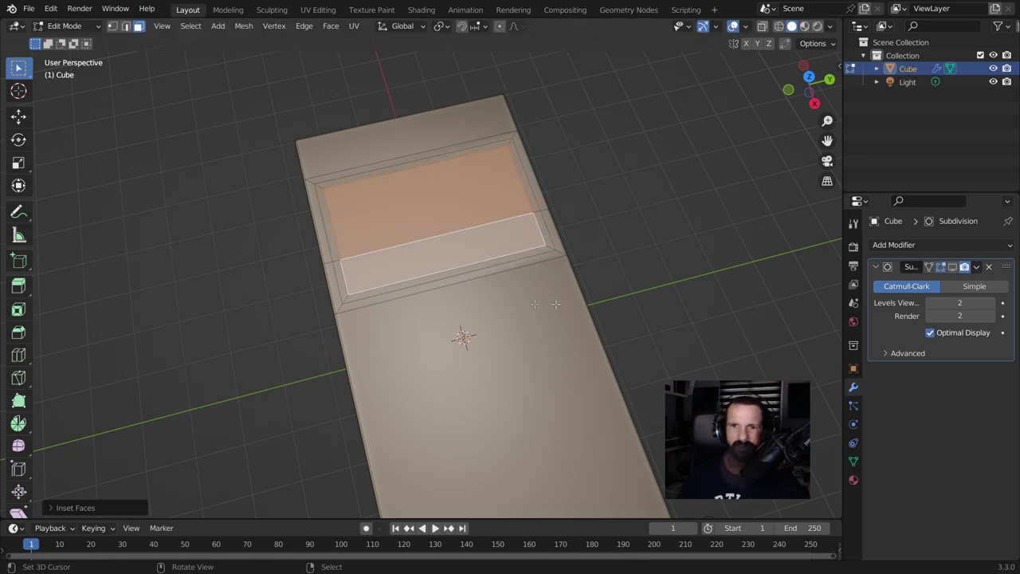
# Extrude the inset once more and dissolve the edges inside the recess
pyautogui.moveTo(563, 300); pyautogui.dragTo(502, 232, button='middle')
pyautogui.press('e')
pyautogui.click(503, 236)
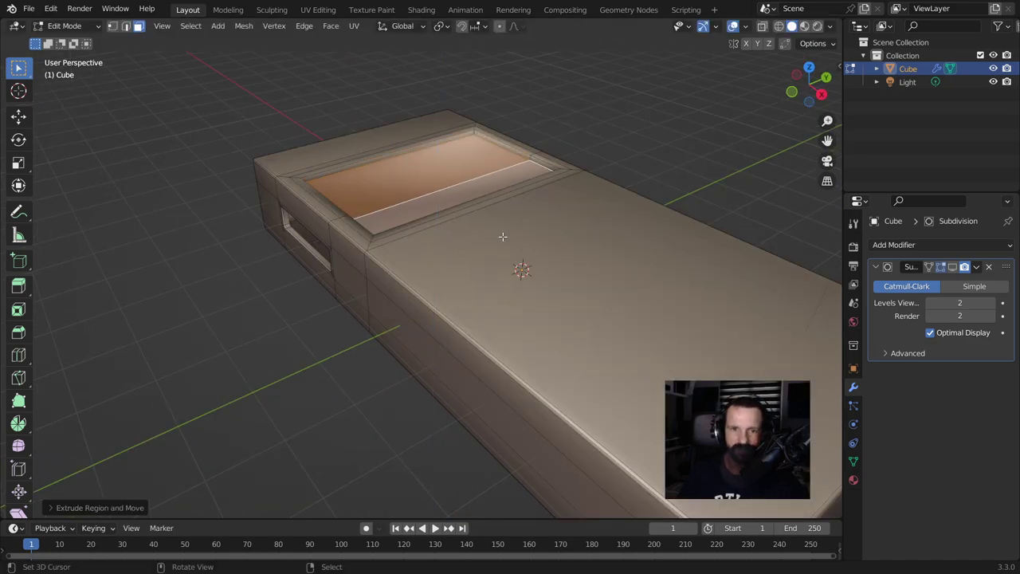
pyautogui.press('x')
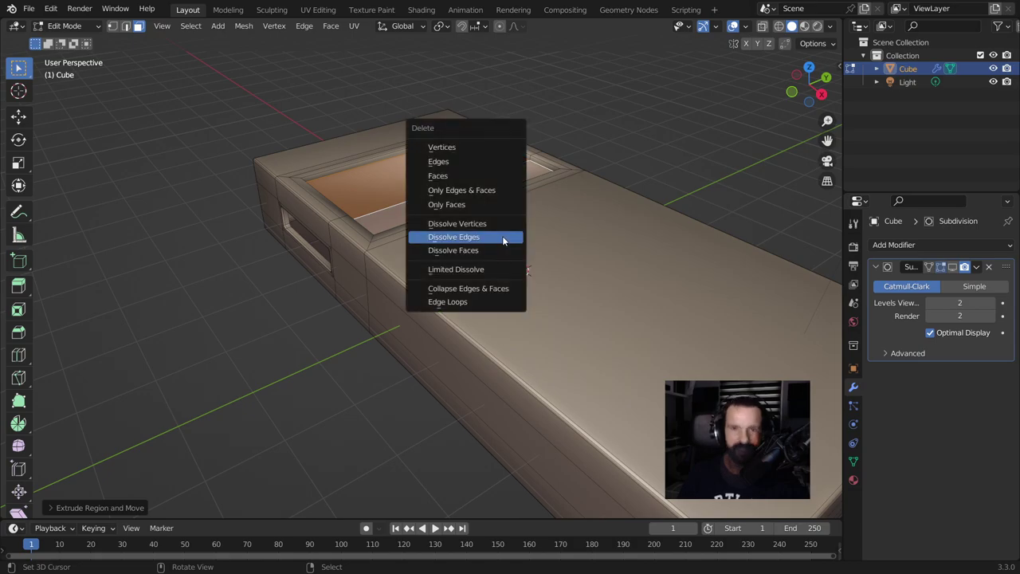
pyautogui.click(502, 236)
# Move the inset top face down along Z to set the recess depth, then view the smoothed box
pyautogui.click(416, 173)
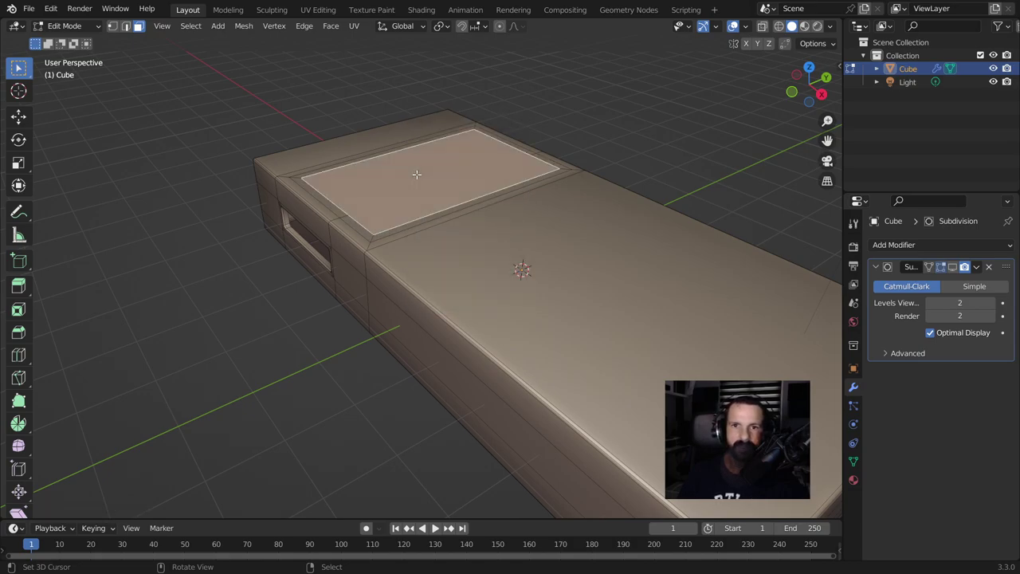
pyautogui.moveTo(420, 171); pyautogui.dragTo(438, 184, button='middle')
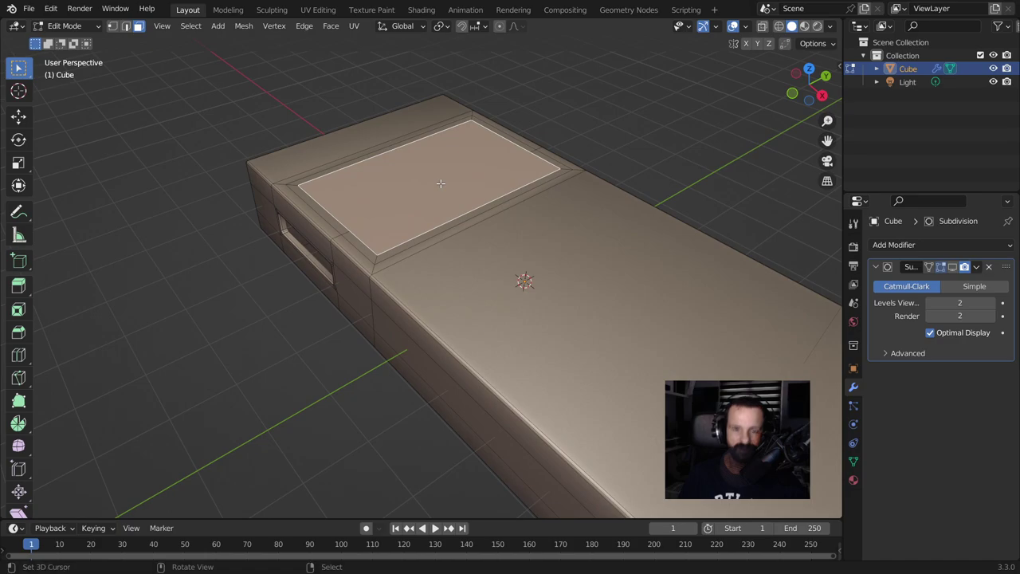
pyautogui.press('g')
pyautogui.press('z')
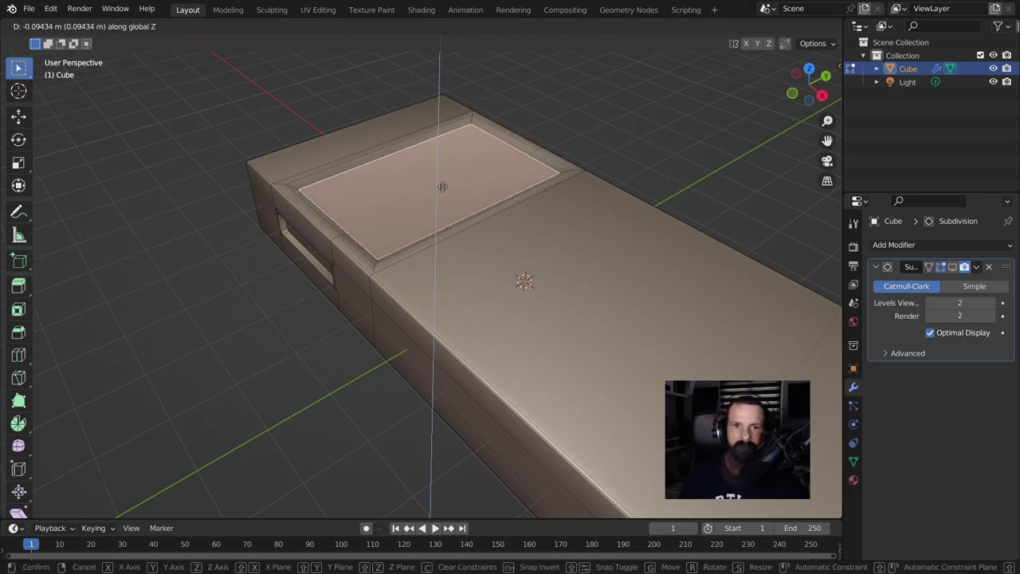
pyautogui.click(442, 185)
pyautogui.moveTo(561, 212); pyautogui.dragTo(460, 279, button='middle')
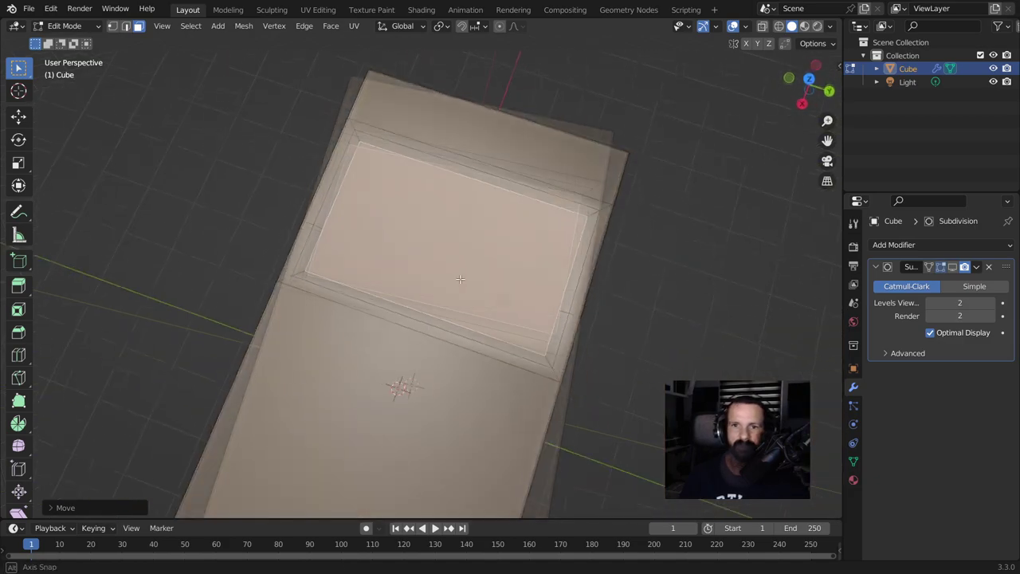
pyautogui.press('Tab')
pyautogui.moveTo(460, 278)
pyautogui.mouseDown(button='middle')
pyautogui.moveTo(509, 320)
pyautogui.moveTo(516, 258)
pyautogui.moveTo(619, 230)
pyautogui.moveTo(609, 278)
pyautogui.moveTo(507, 297)
pyautogui.mouseUp(button='middle')
# Back in Edit Mode, add a centred edge loop along the box's top
pyautogui.press('Tab')
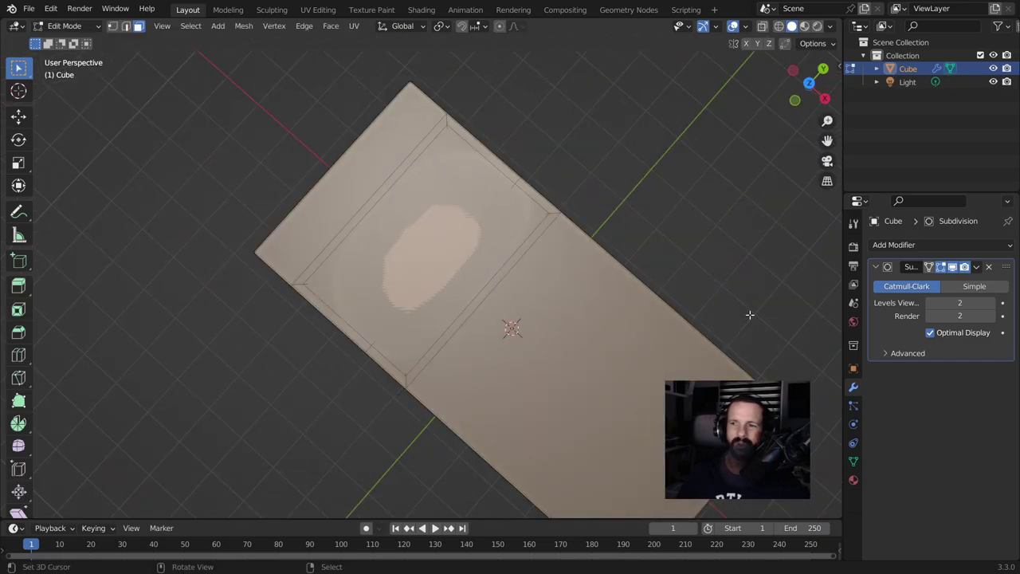
pyautogui.press('Tab')
pyautogui.press('Tab')
pyautogui.keyDown('shift'); pyautogui.moveTo(569, 300); pyautogui.dragTo(350, 298, button='middle'); pyautogui.keyUp('shift')
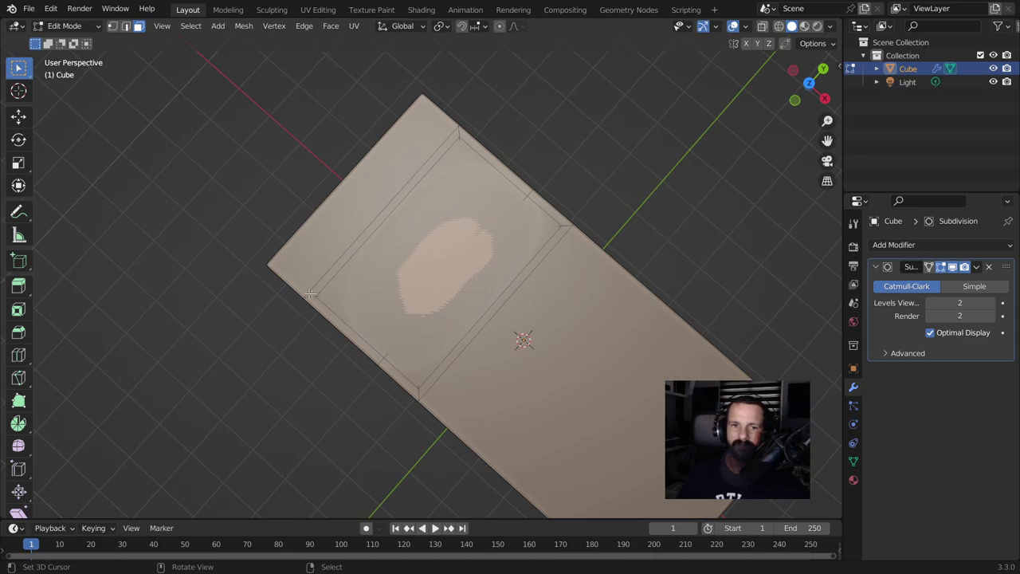
pyautogui.hotkey('ctrl', 'r')
pyautogui.click(369, 223)
pyautogui.rightClick(369, 223)
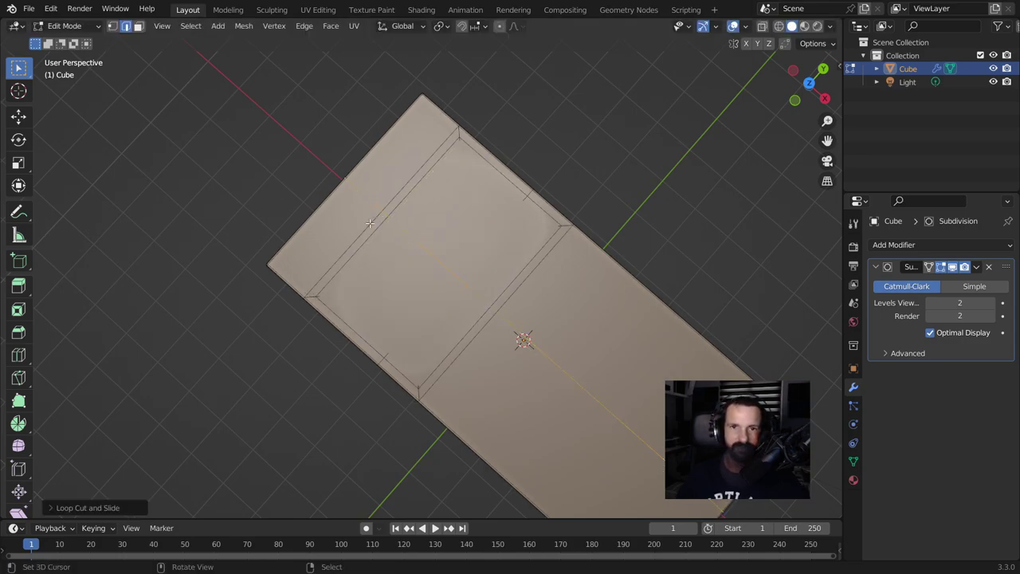
# Add two more loop cuts along the top, sliding them close to the recessed panel's border
pyautogui.hotkey('ctrl', 'r')
pyautogui.click(572, 249)
pyautogui.rightClick(571, 249)
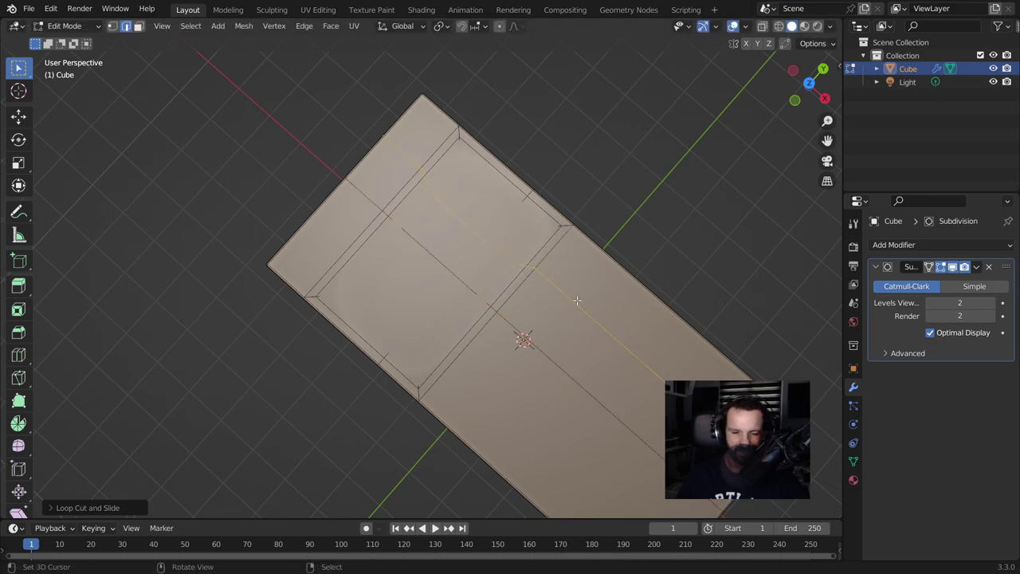
pyautogui.press('g')
pyautogui.press('g')
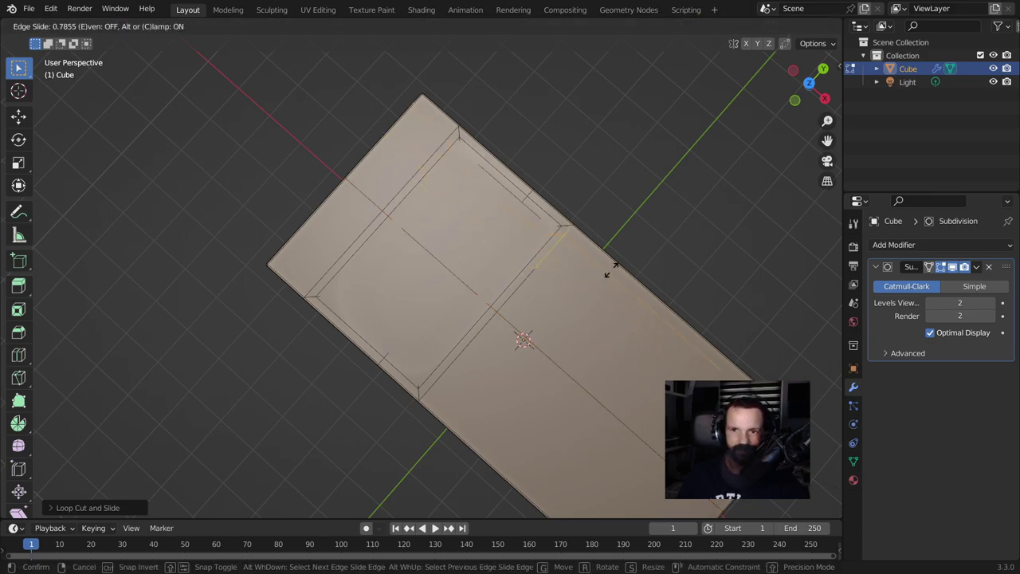
pyautogui.click(609, 271)
pyautogui.hotkey('ctrl', 'r')
pyautogui.click(476, 351)
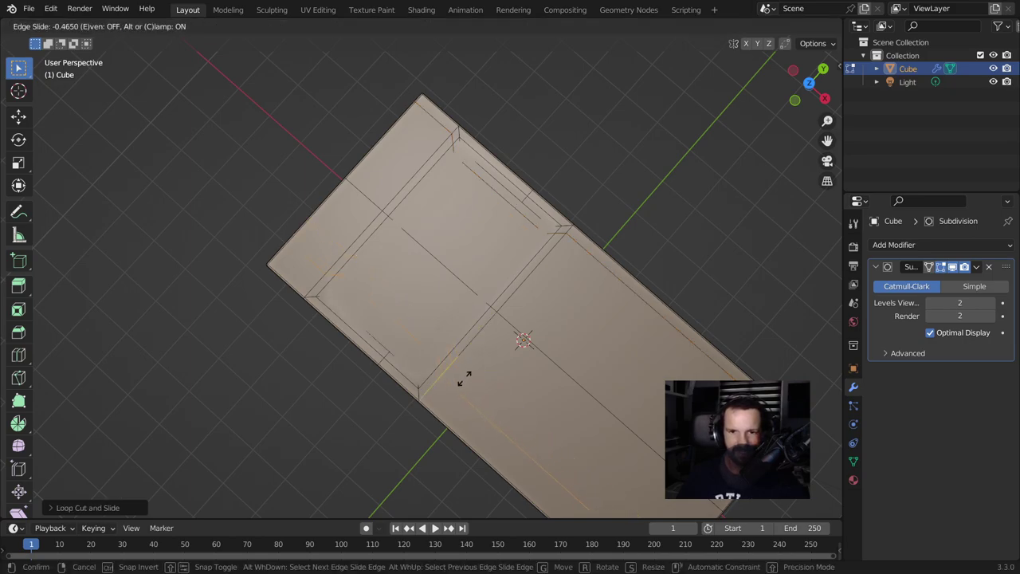
pyautogui.click(456, 406)
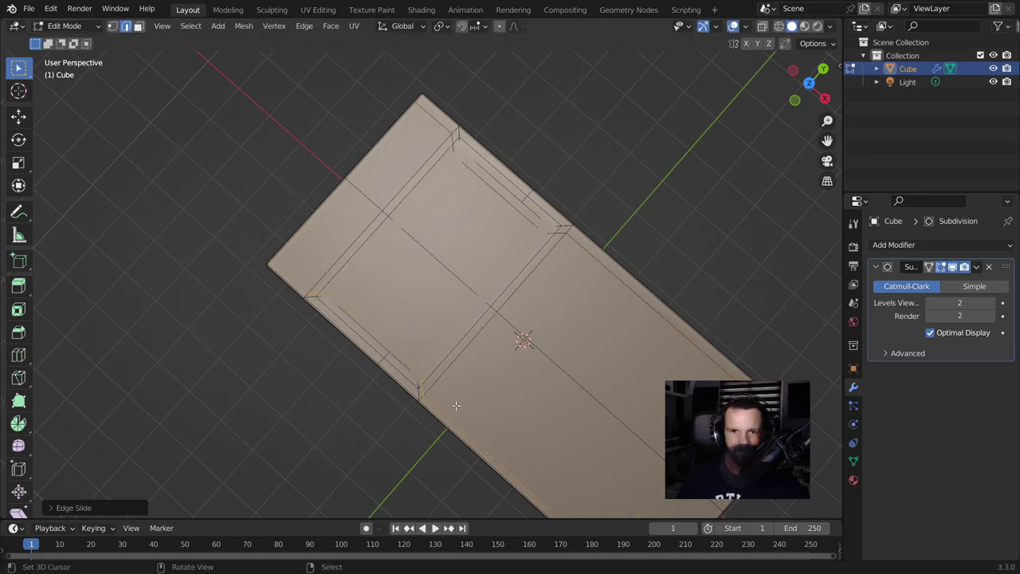
# Preview the smoothed box, then slide two support loops toward the recessed panel's lower edge
pyautogui.press('Tab')
pyautogui.moveTo(474, 381)
pyautogui.mouseDown(button='middle')
pyautogui.moveTo(508, 344)
pyautogui.moveTo(528, 296)
pyautogui.moveTo(428, 298)
pyautogui.moveTo(410, 319)
pyautogui.moveTo(536, 353)
pyautogui.moveTo(606, 344)
pyautogui.mouseUp(button='middle')
pyautogui.press('Tab')
pyautogui.scroll(2, 511, 348)
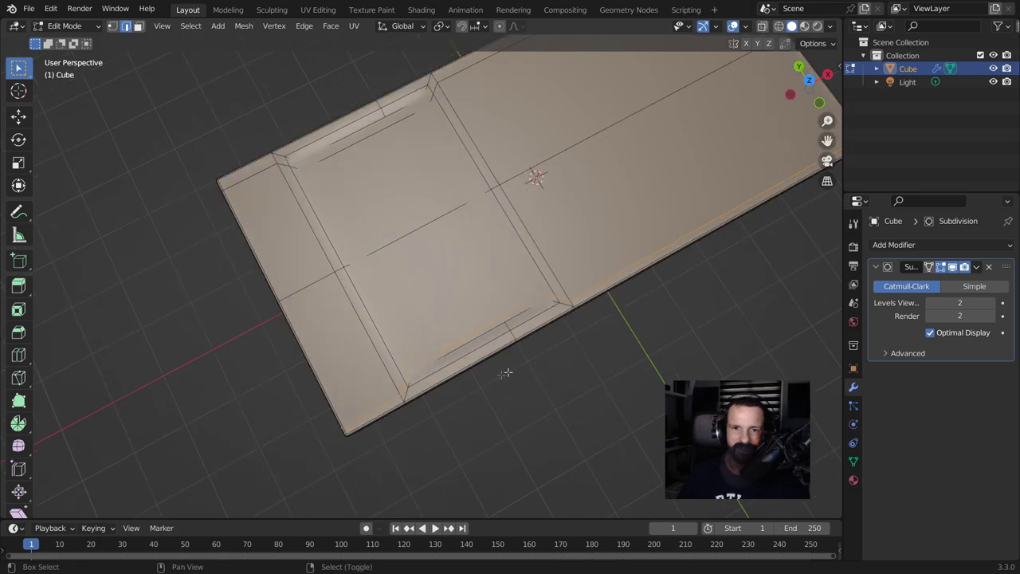
pyautogui.moveTo(505, 371); pyautogui.dragTo(472, 343, button='middle')
pyautogui.press('g')
pyautogui.press('g')
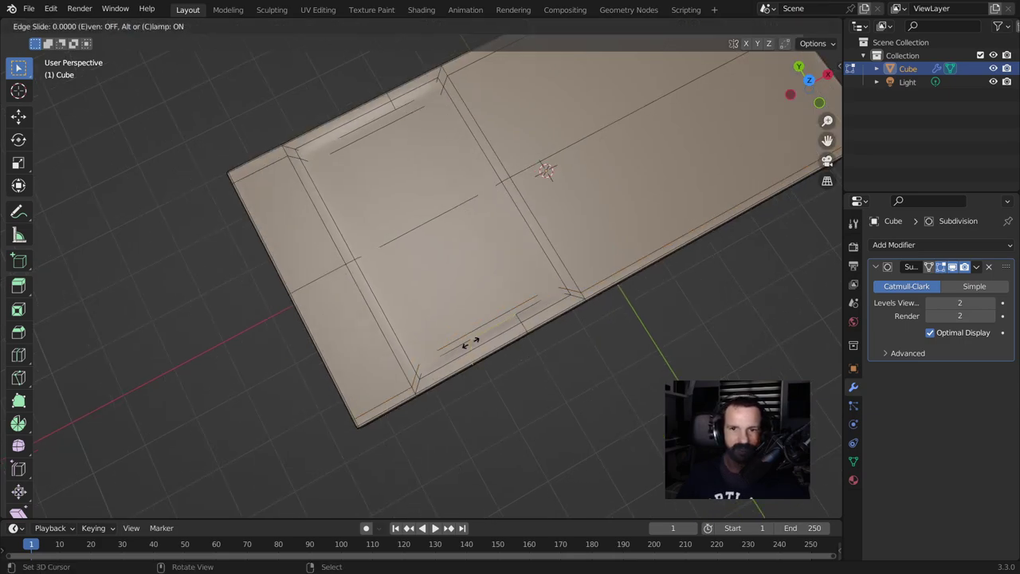
pyautogui.click(442, 378)
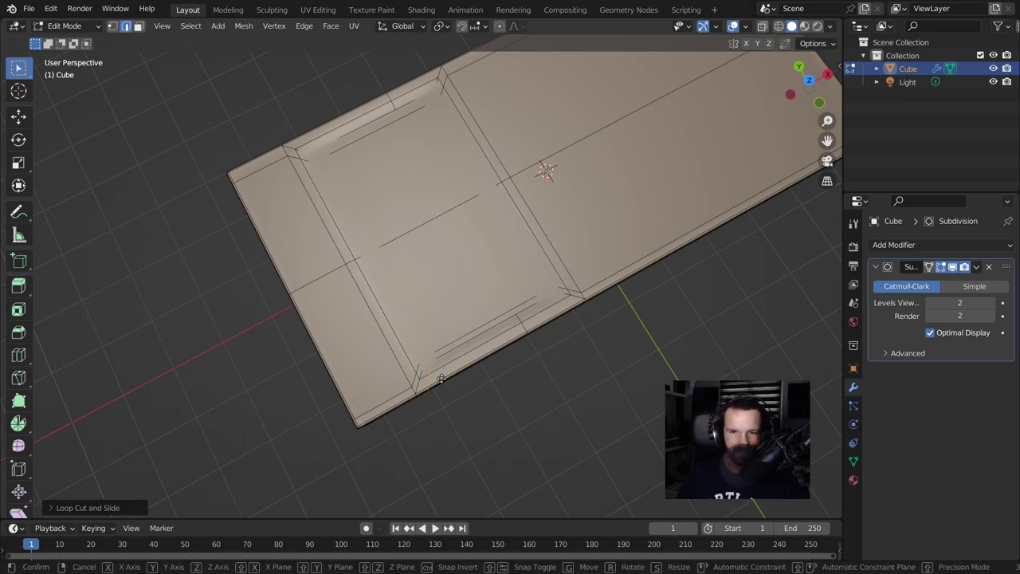
pyautogui.press('g')
pyautogui.press('g')
pyautogui.click(432, 383)
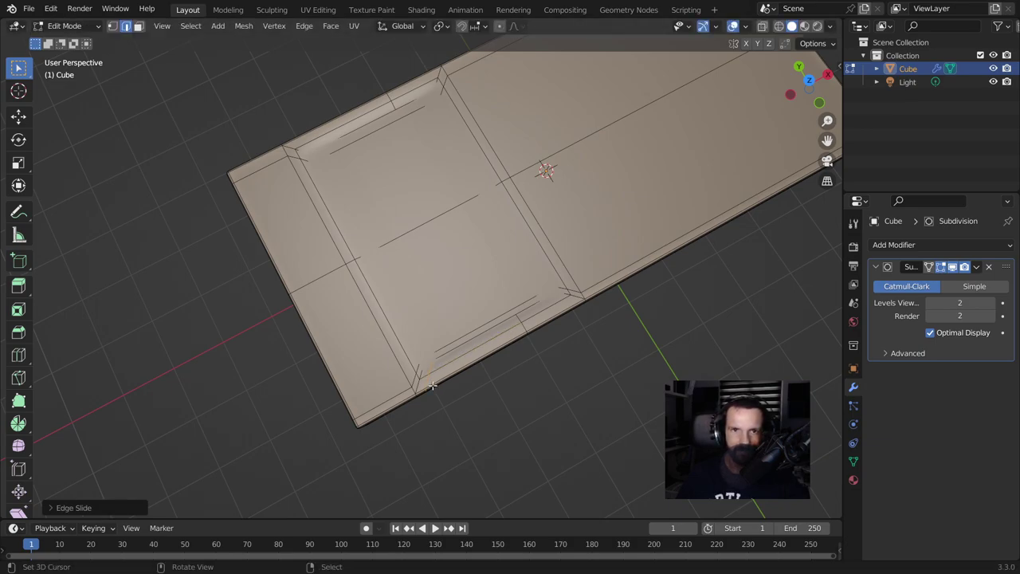
# Slide the support loops near the panel's top edge inward, then preview the smoothing and resume editing
pyautogui.keyDown('alt'); pyautogui.click(312, 142); pyautogui.keyUp('alt')
pyautogui.press('g')
pyautogui.press('g')
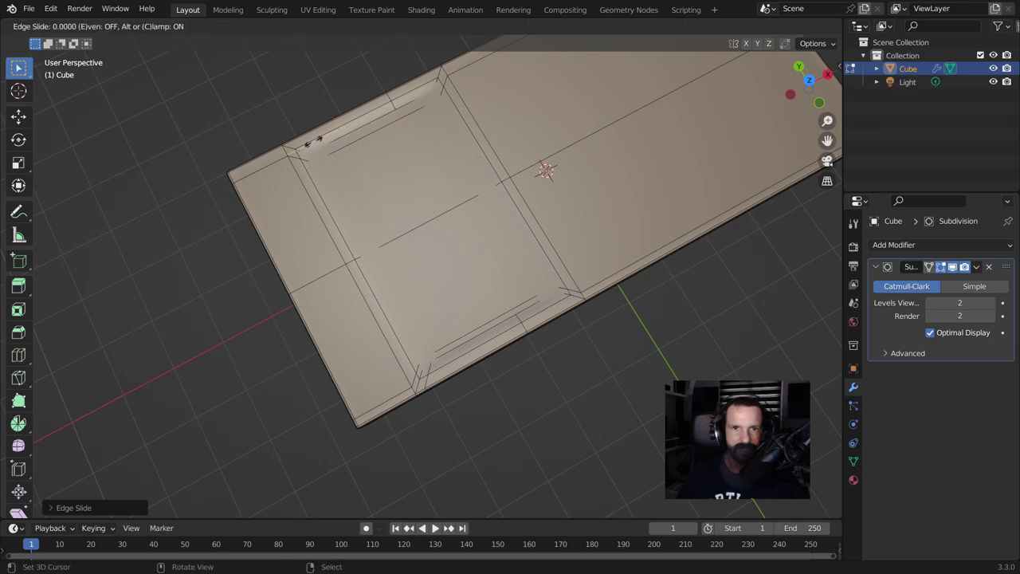
pyautogui.click(272, 152)
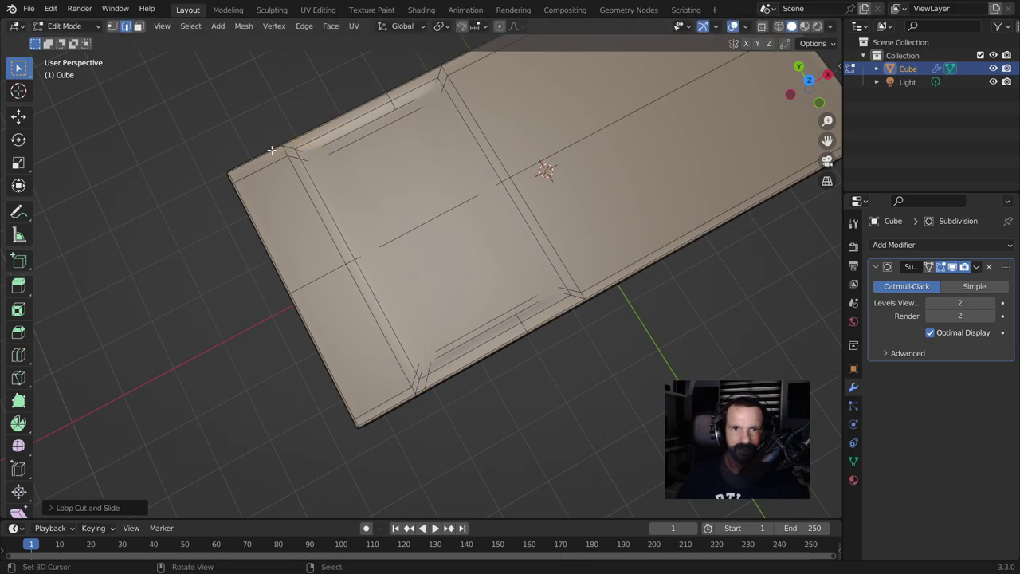
pyautogui.press('g')
pyautogui.press('g')
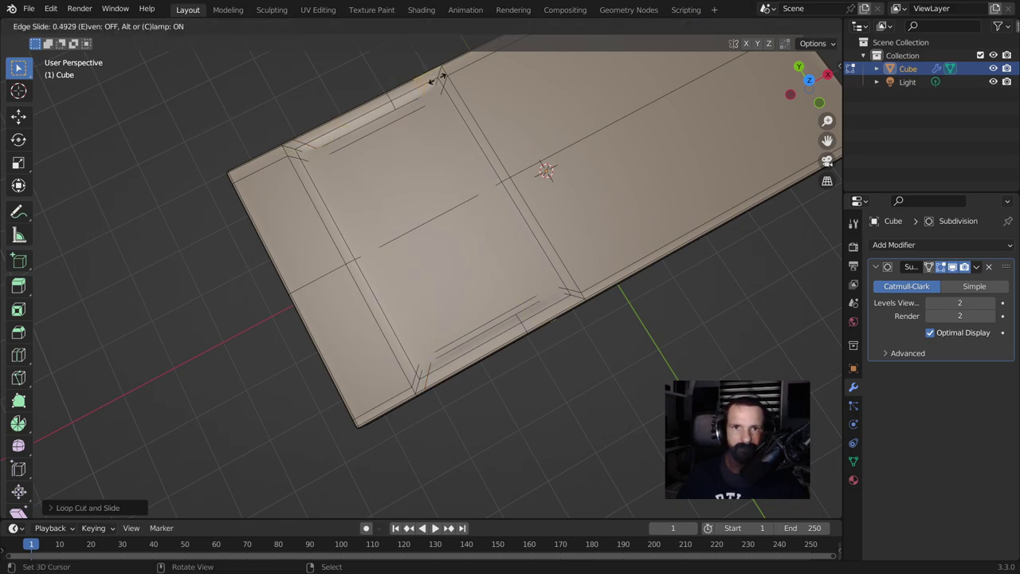
pyautogui.click(440, 78)
pyautogui.press('Tab')
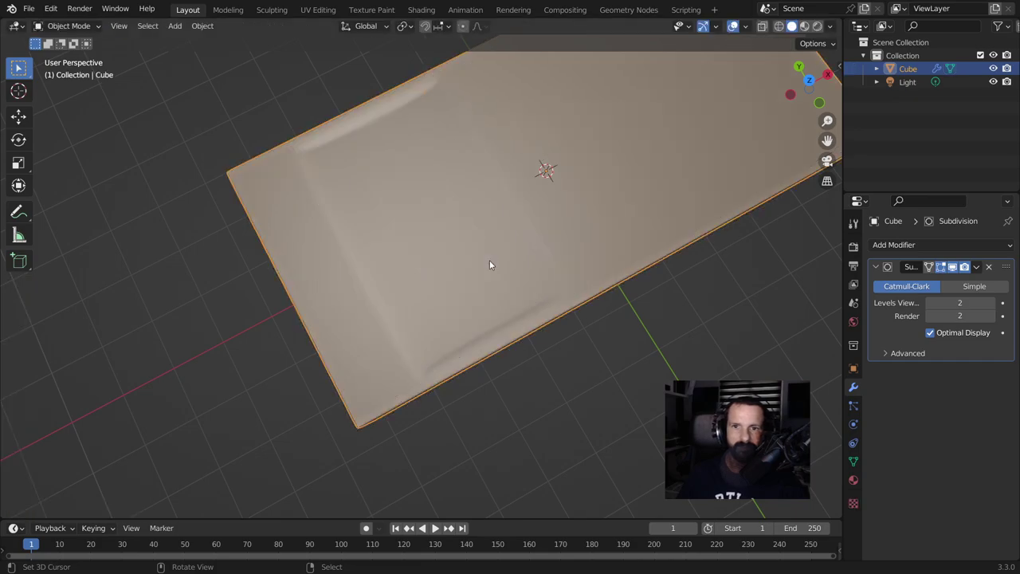
pyautogui.moveTo(571, 342)
pyautogui.mouseDown(button='middle')
pyautogui.moveTo(415, 337)
pyautogui.moveTo(470, 267)
pyautogui.mouseUp(button='middle')
pyautogui.press('Tab')
# Delete the recessed panel's floor faces, opening a hole in the top
pyautogui.click(137, 25)
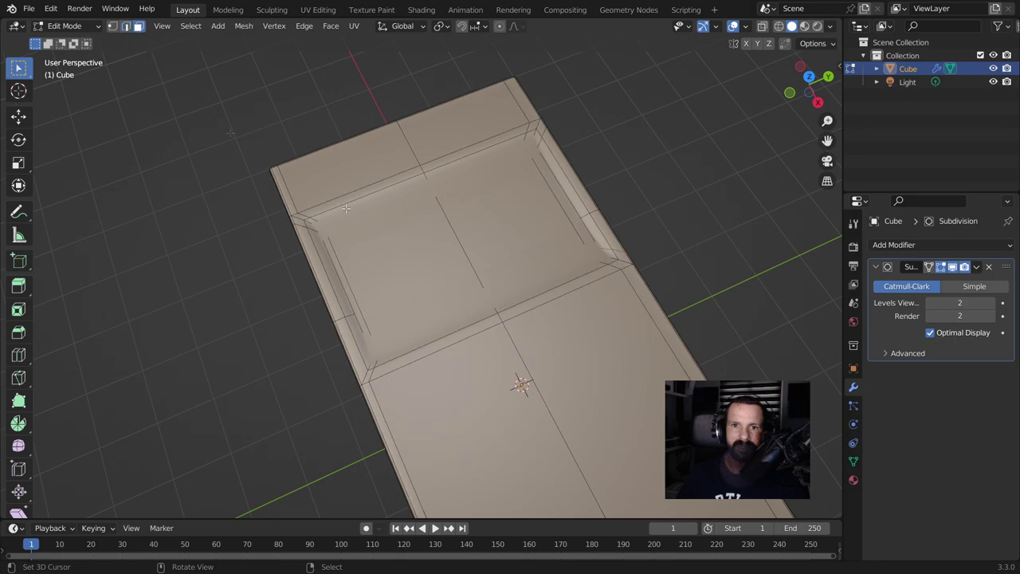
pyautogui.click(500, 248)
pyautogui.click(500, 249)
pyautogui.press('x')
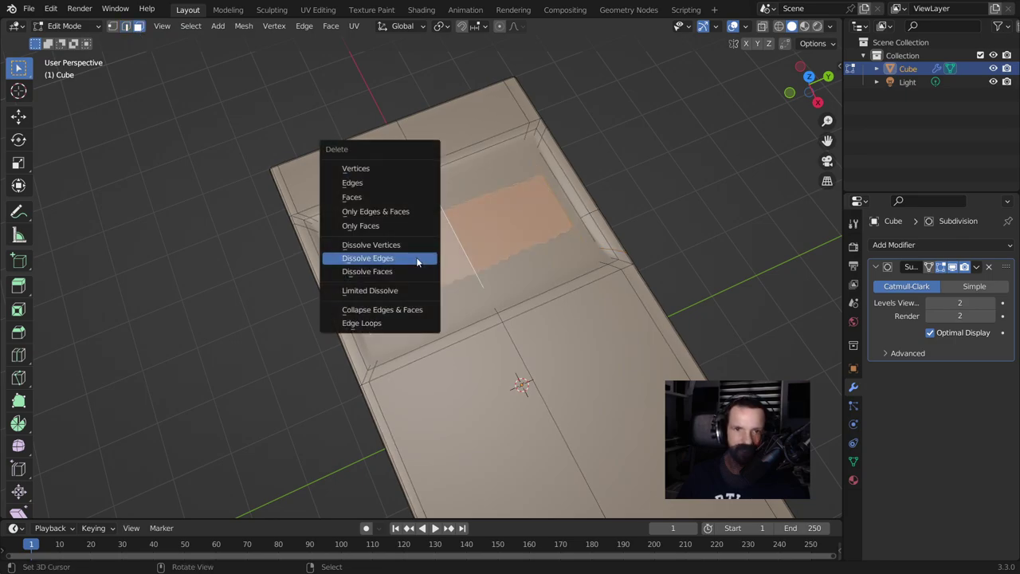
pyautogui.click(355, 197)
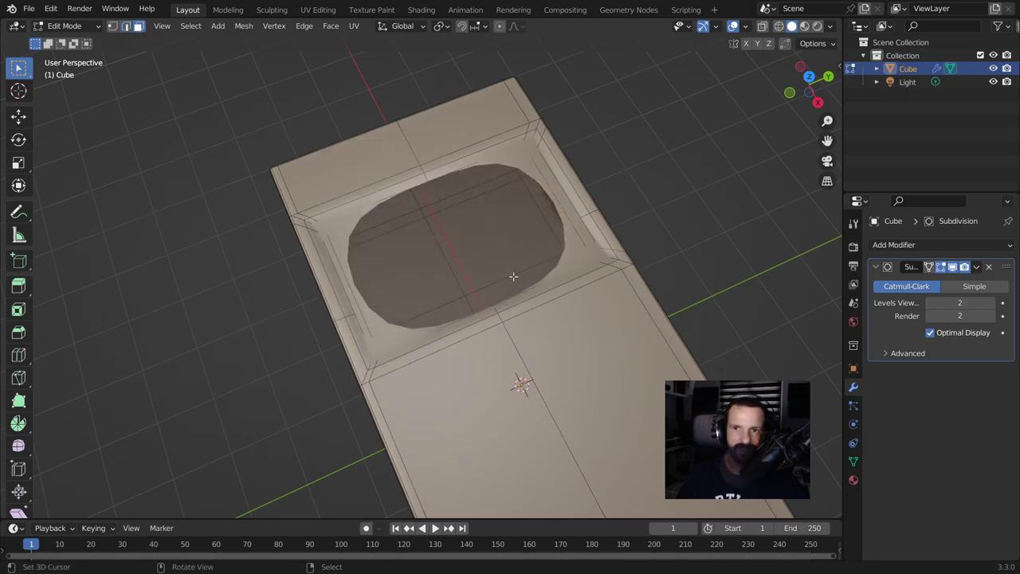
# Hide the subdivision preview in Edit Mode and delete the left and right inner wall strips
pyautogui.click(953, 267)
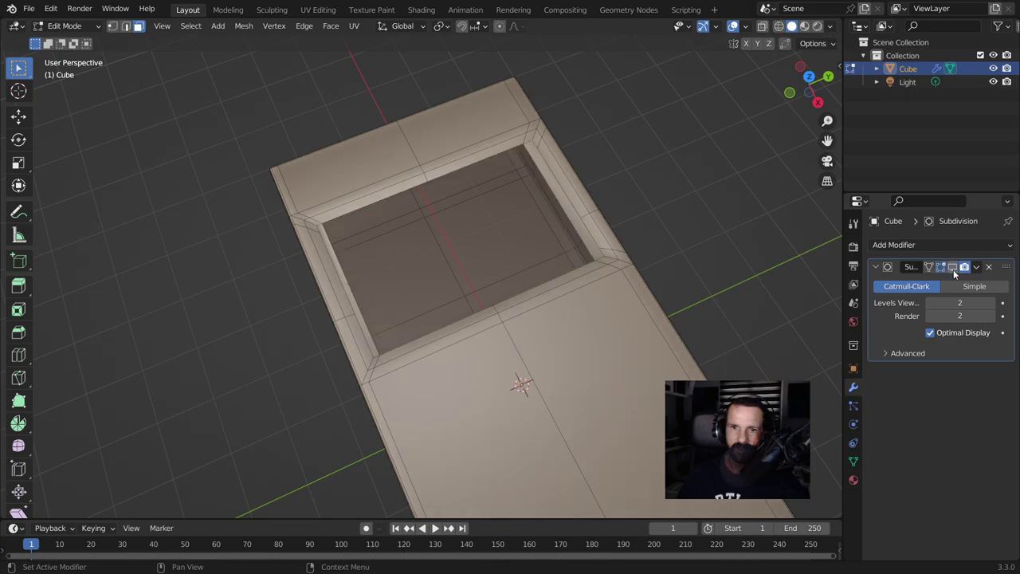
pyautogui.click(590, 252)
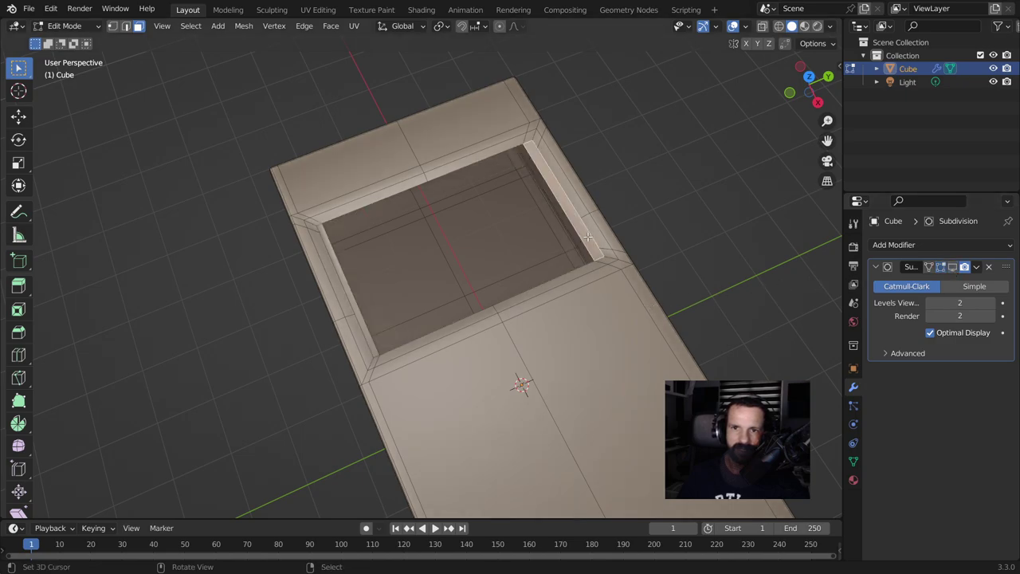
pyautogui.keyDown('shift'); pyautogui.click(346, 284); pyautogui.keyUp('shift')
pyautogui.press('x')
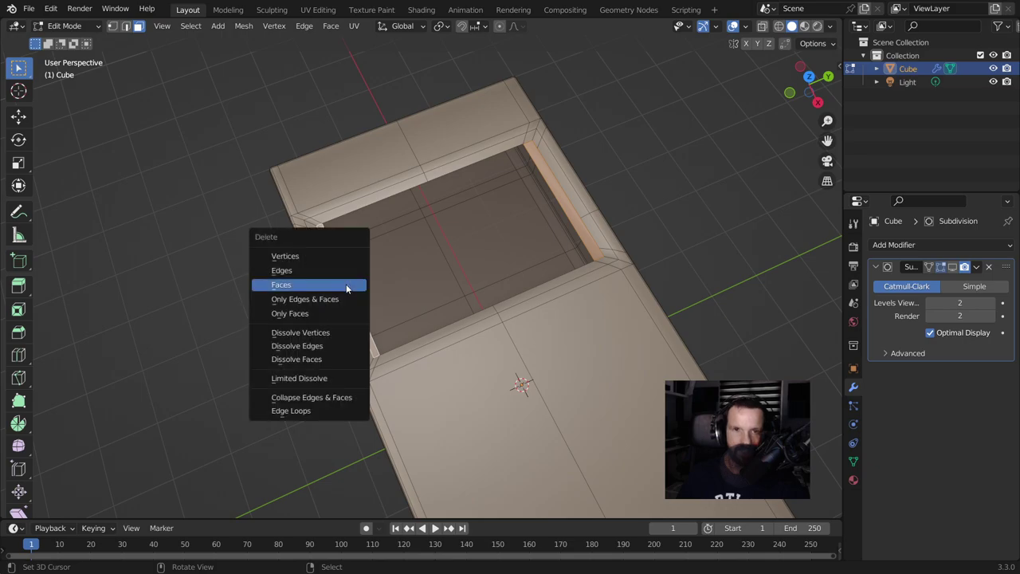
pyautogui.click(346, 287)
pyautogui.moveTo(498, 315)
pyautogui.mouseDown(button='middle')
pyautogui.moveTo(650, 241)
pyautogui.moveTo(639, 265)
pyautogui.mouseUp(button='middle')
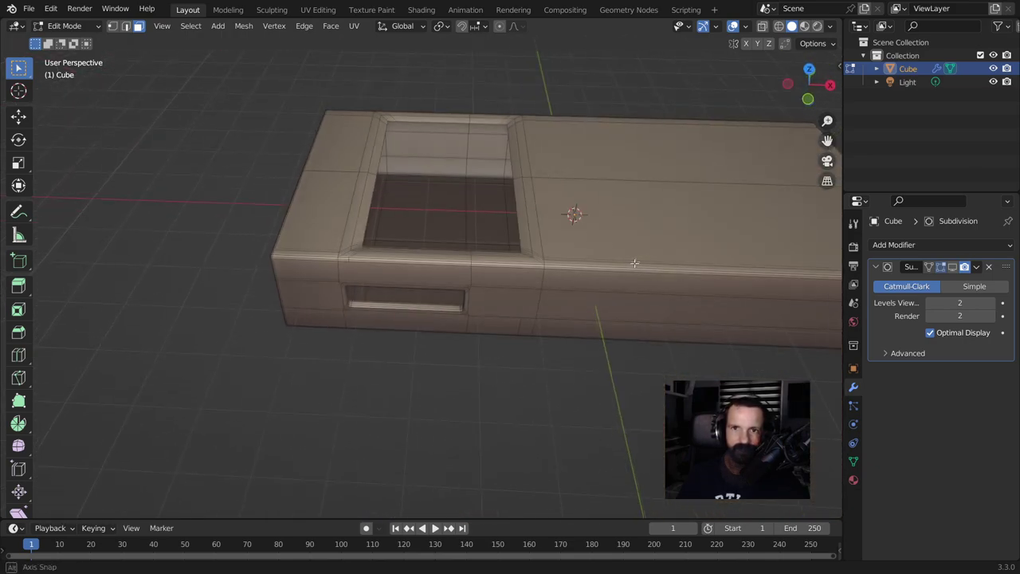
# Add two loop cuts near the opening's rim, sliding each close to the edge
pyautogui.scroll(5, 640, 265)
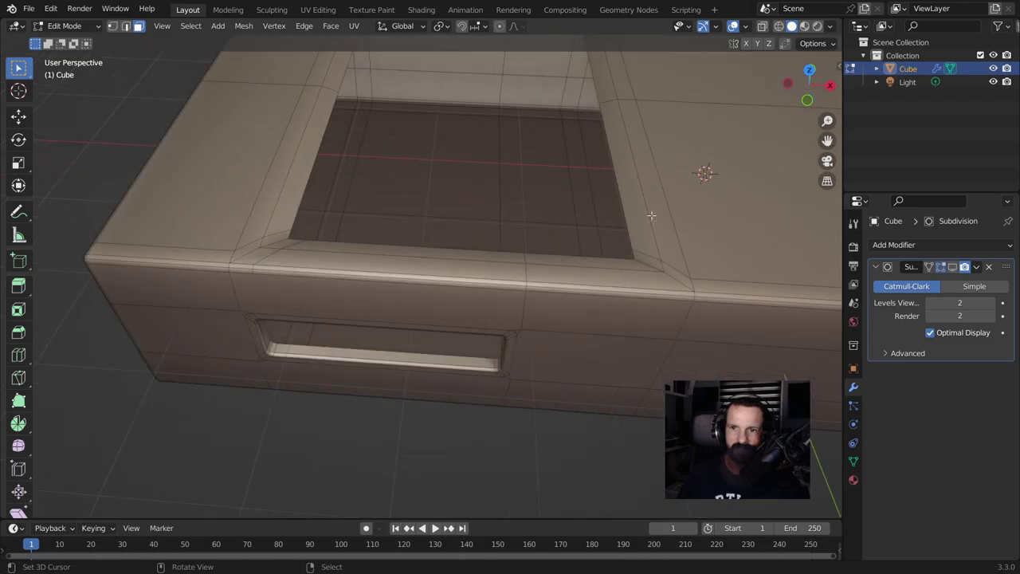
pyautogui.keyDown('alt'); pyautogui.click(642, 256); pyautogui.keyUp('alt')
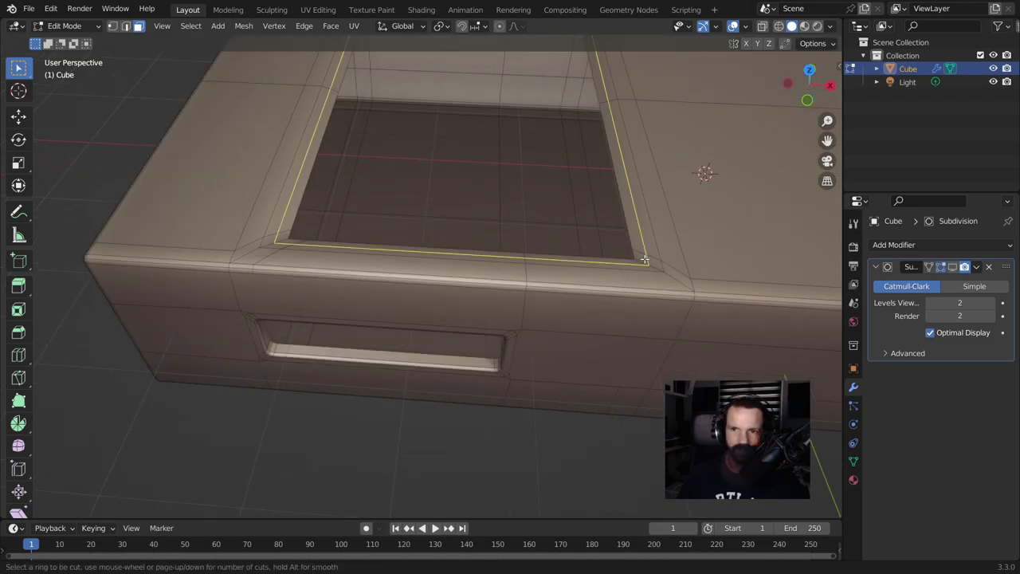
pyautogui.press('g')
pyautogui.press('g')
pyautogui.click(647, 261)
pyautogui.hotkey('ctrl', 'r')
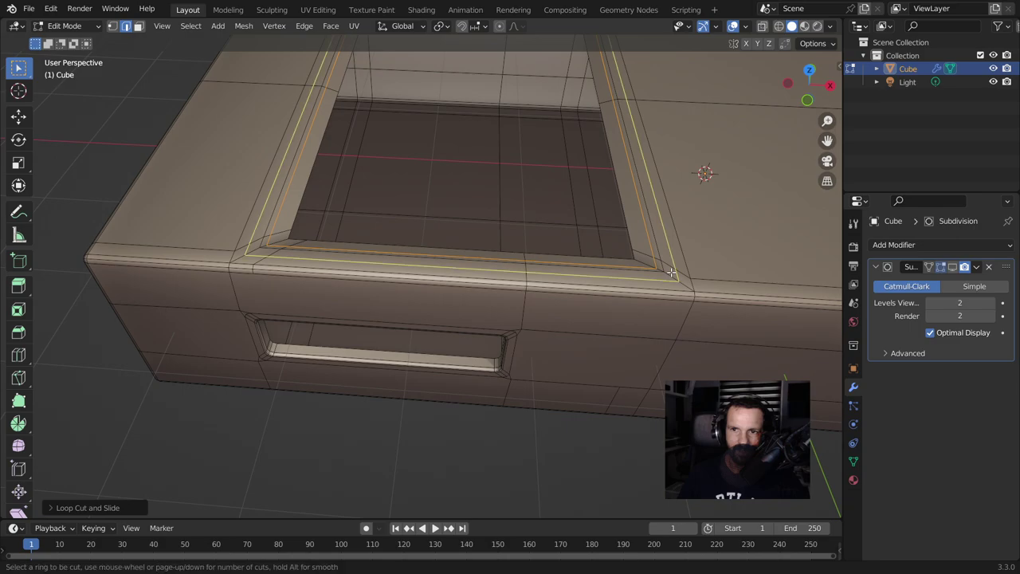
pyautogui.click(663, 271)
pyautogui.click(660, 270)
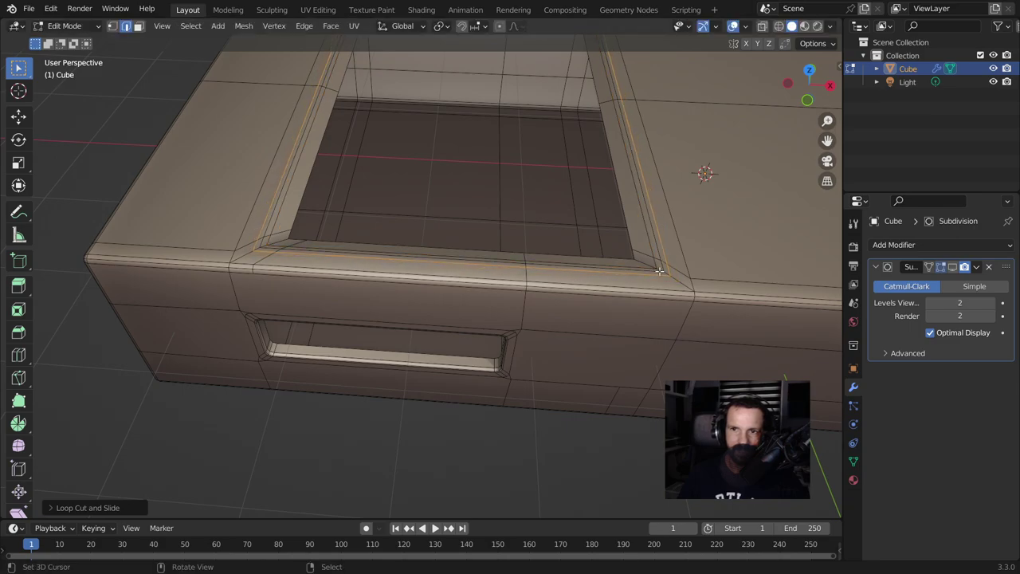
# Bevel the rim edge loop at 0.0387 m with 2 segments, then restore the subdivision preview
pyautogui.hotkey('alt', 'a')
pyautogui.press('2')
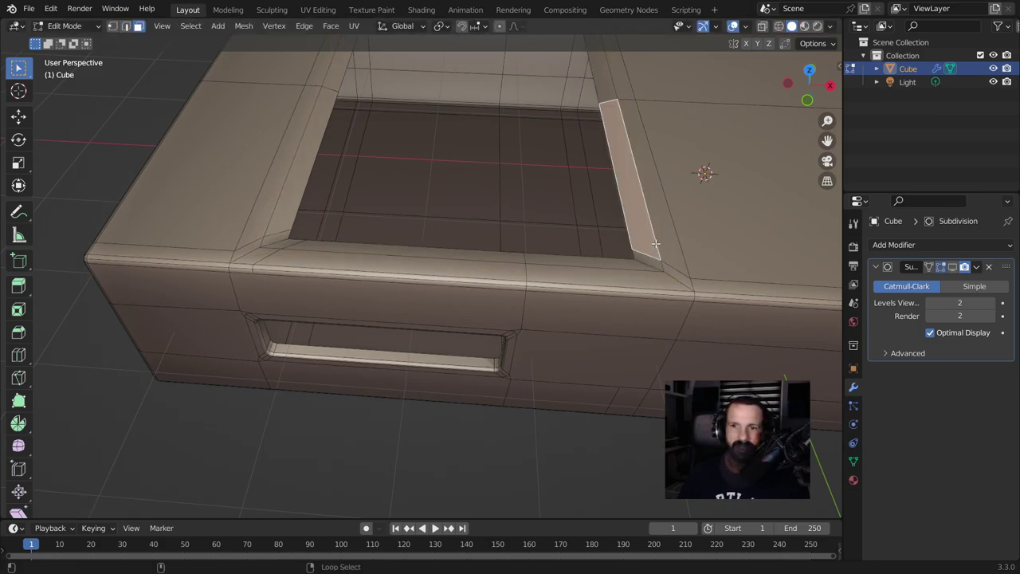
pyautogui.keyDown('alt'); pyautogui.click(655, 243); pyautogui.keyUp('alt')
pyautogui.hotkey('ctrl', 'b')
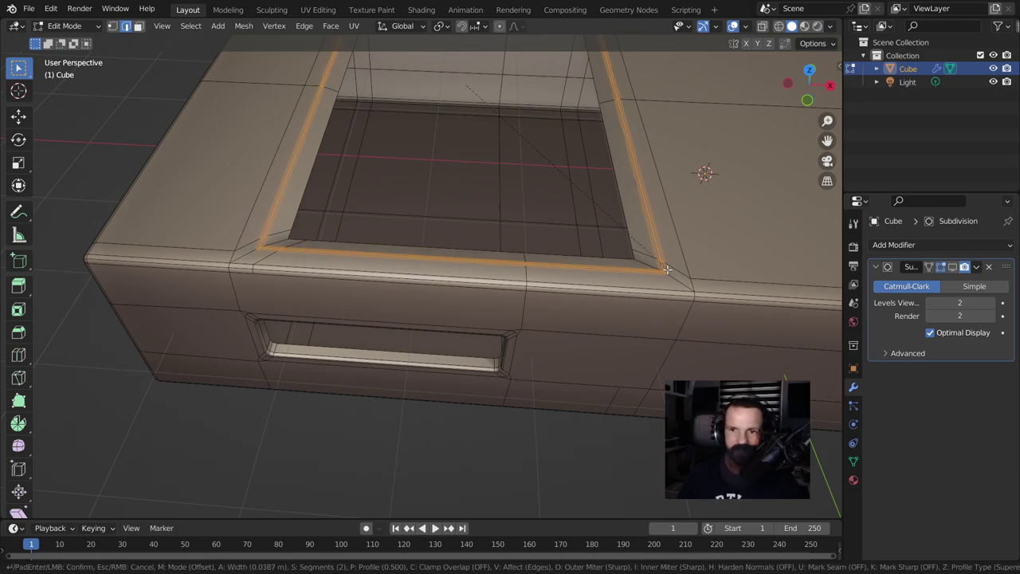
pyautogui.click(665, 270)
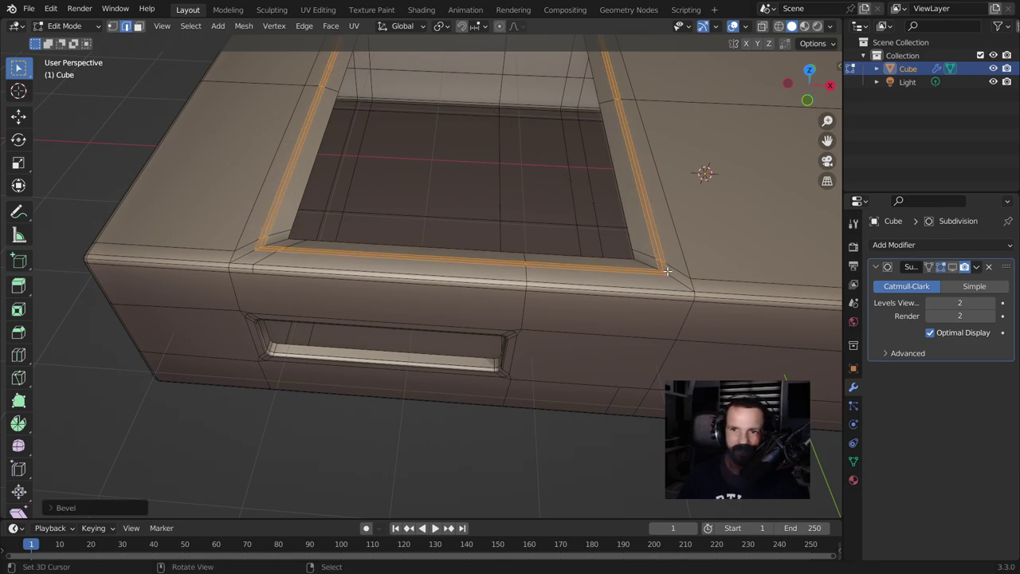
pyautogui.click(952, 270)
pyautogui.press('Tab')
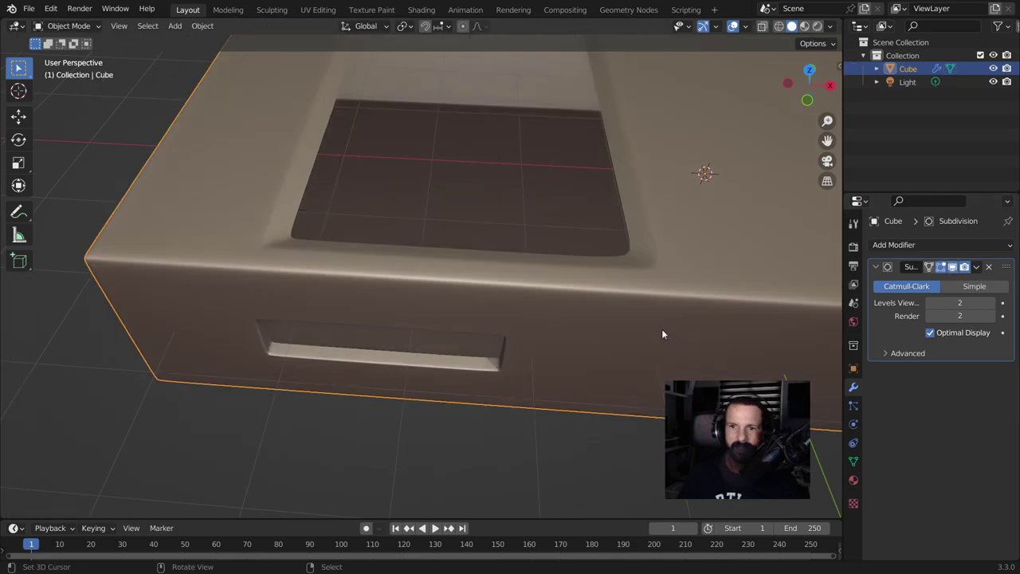
pyautogui.scroll(-3, 662, 329)
pyautogui.moveTo(665, 328)
pyautogui.mouseDown(button='middle')
pyautogui.moveTo(580, 377)
pyautogui.moveTo(526, 375)
pyautogui.moveTo(523, 384)
pyautogui.mouseUp(button='middle')
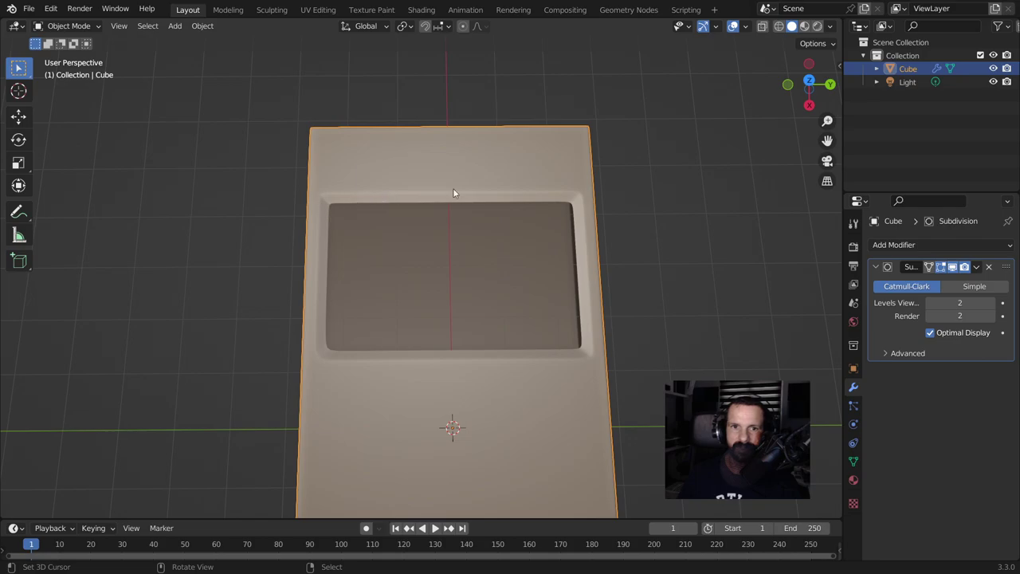